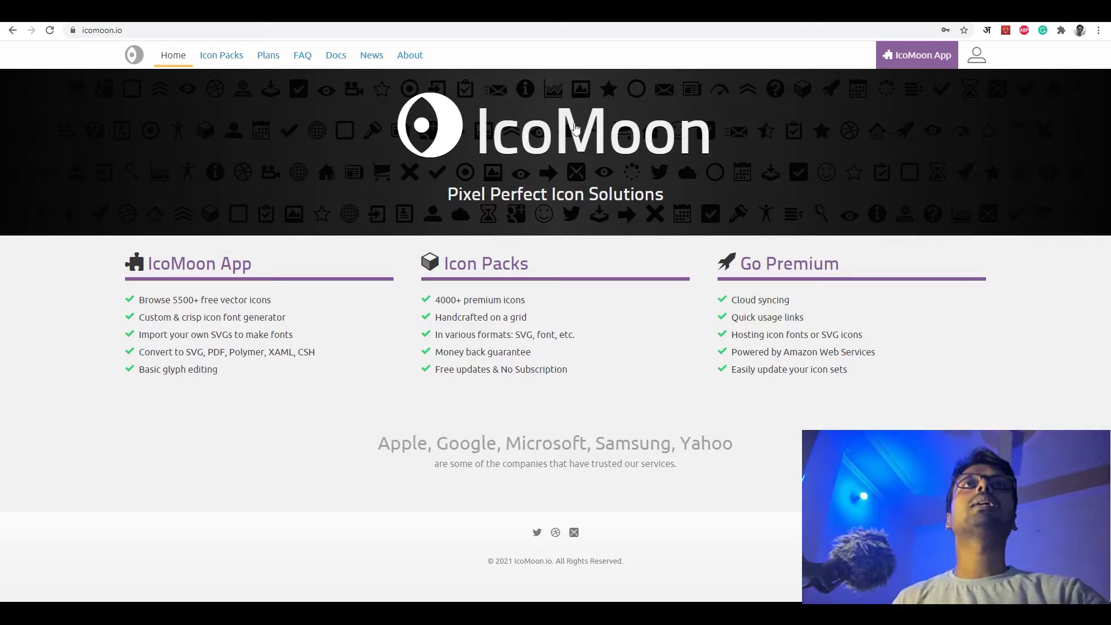
Open the Icons page of the Bootstrap website and browse its icon list.
click(232, 22)
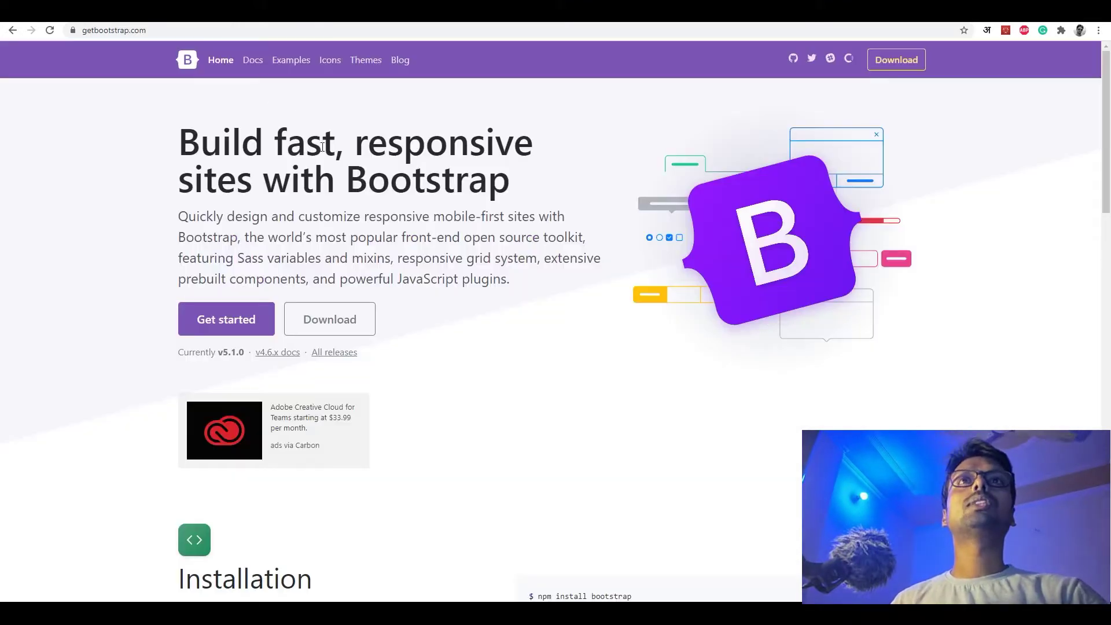
click(328, 64)
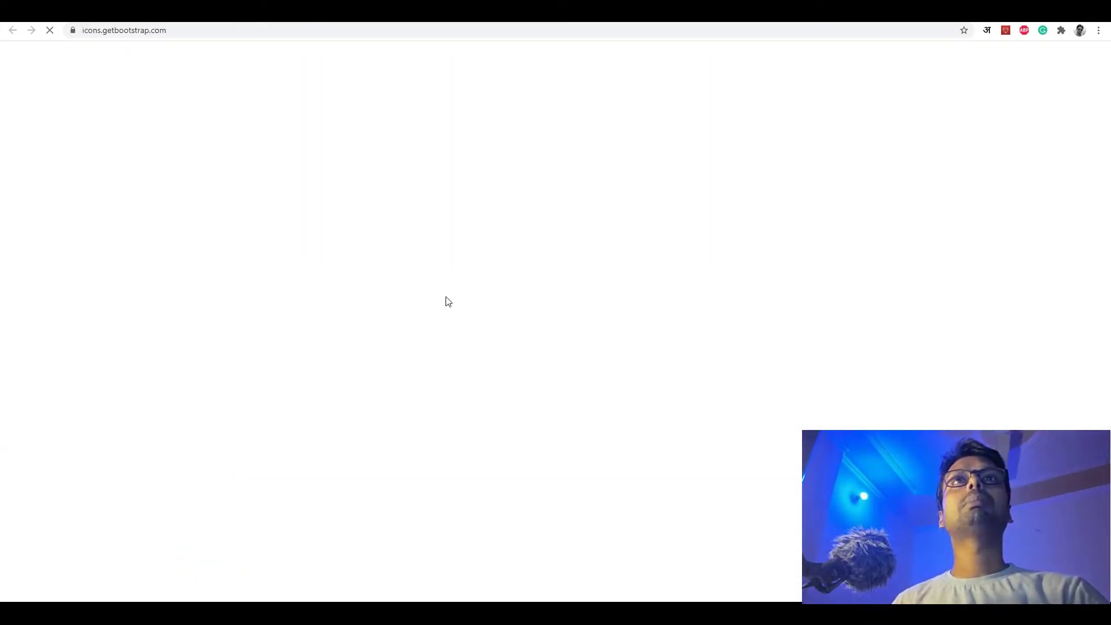
scroll(515, 347, down, 8)
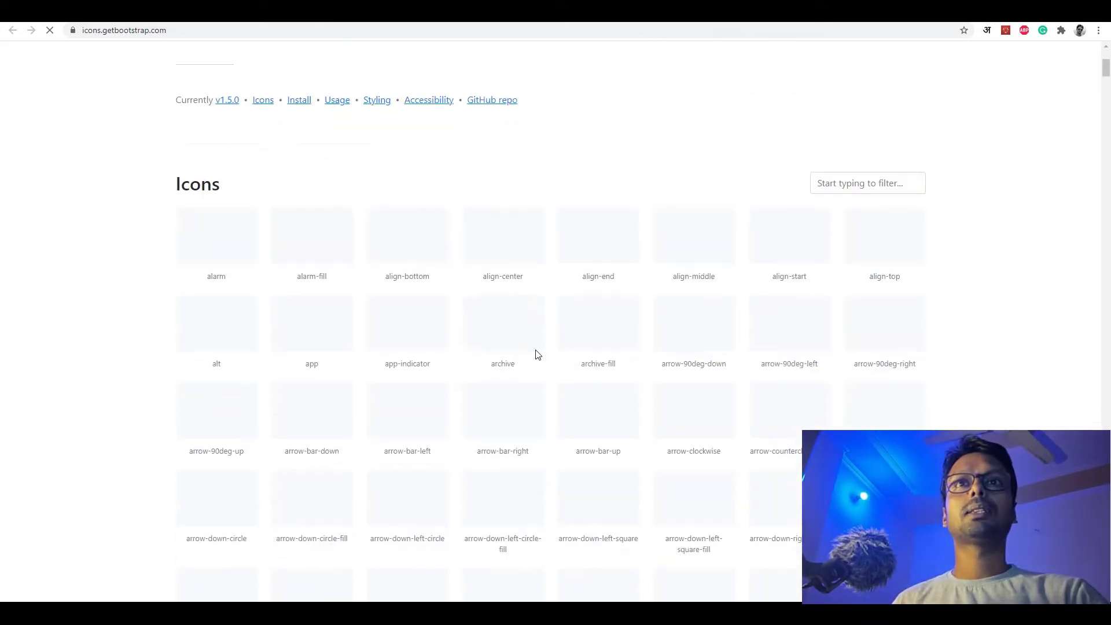
scroll(551, 368, up, 4)
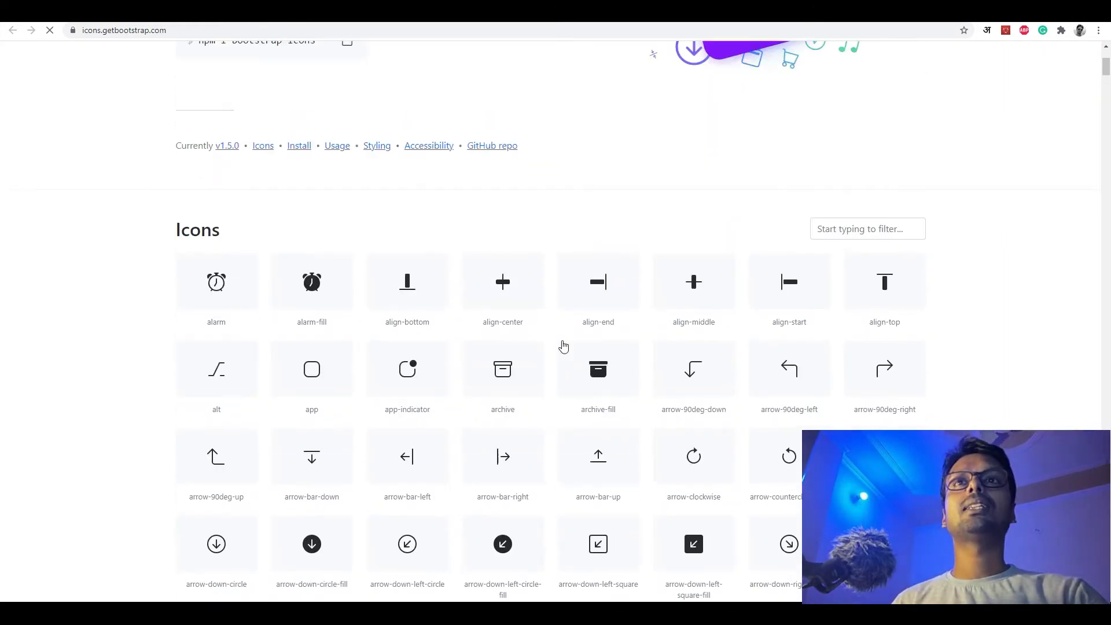
scroll(550, 370, down, 3)
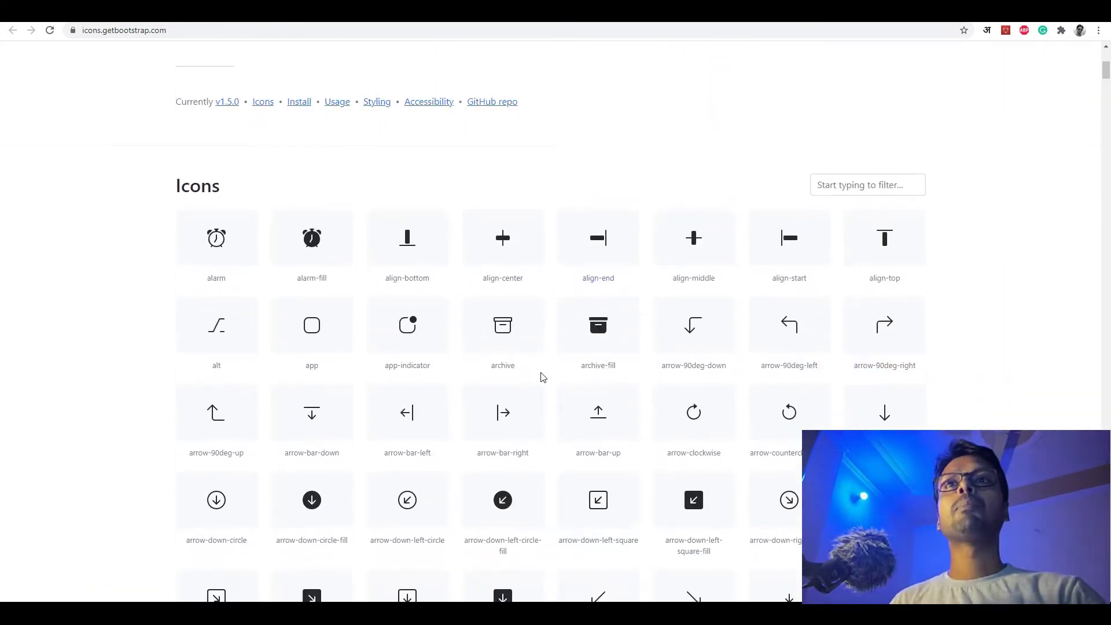
scroll(549, 383, down, 5)
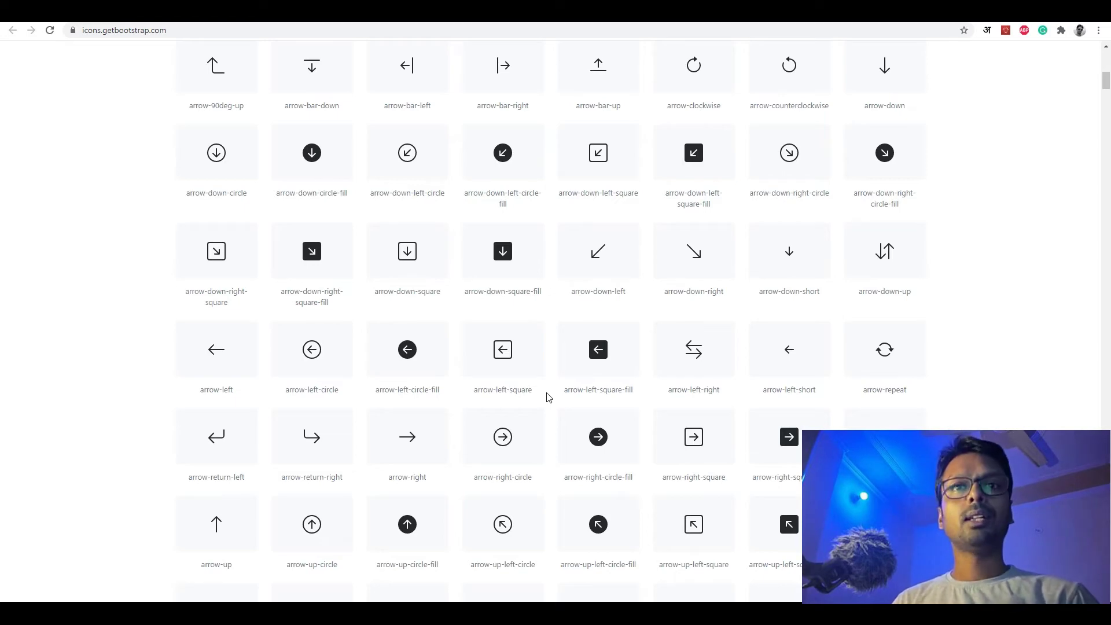
scroll(549, 397, down, 4)
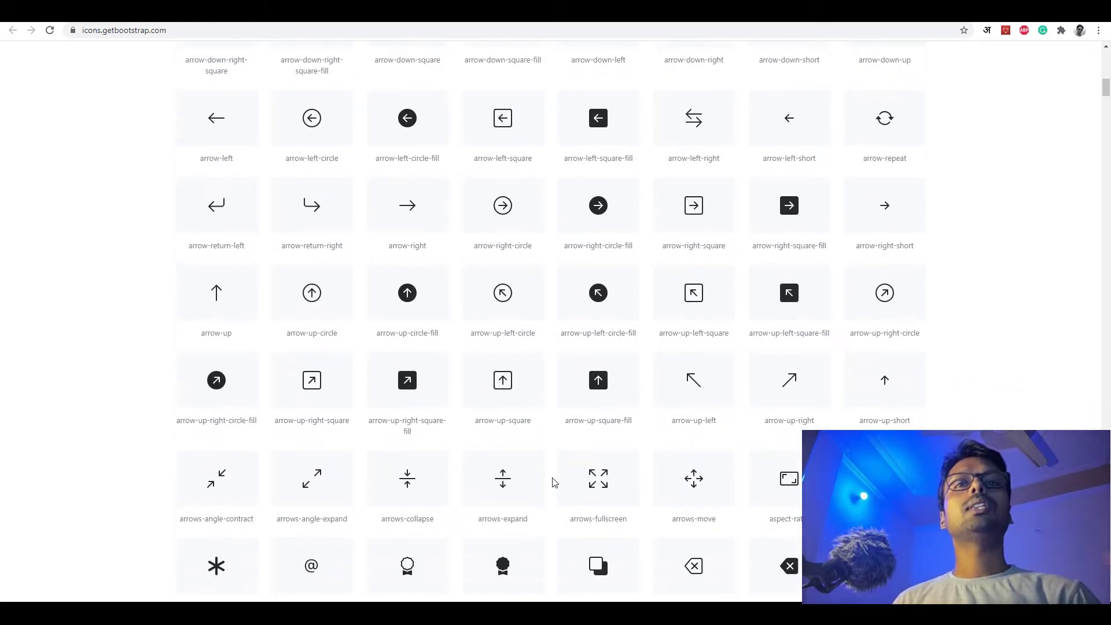
scroll(555, 482, down, 2)
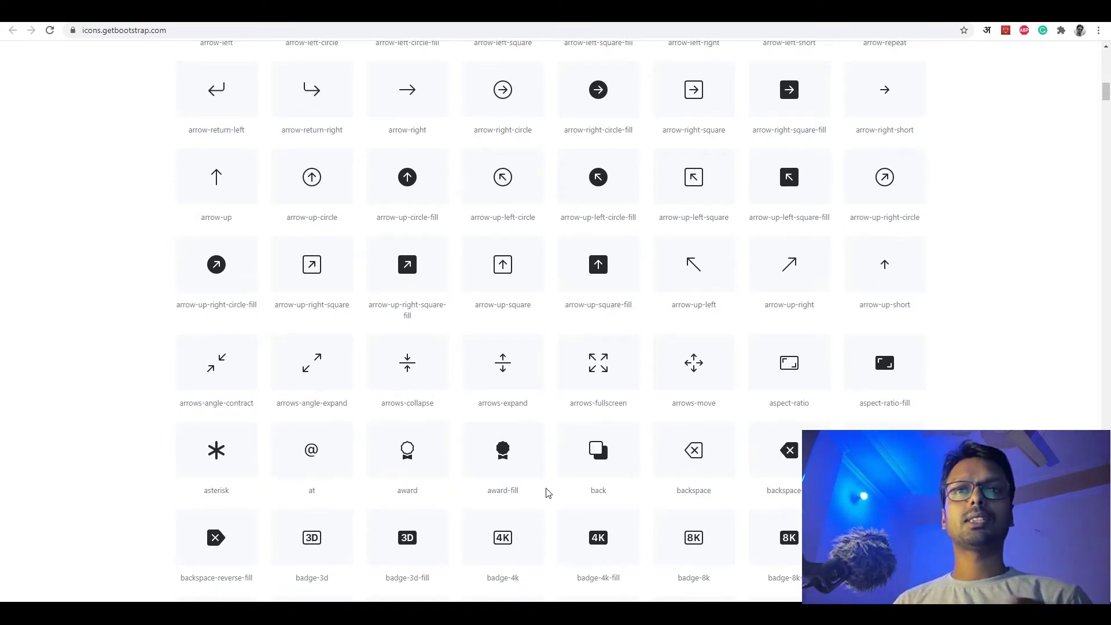
scroll(395, 272, up, 5)
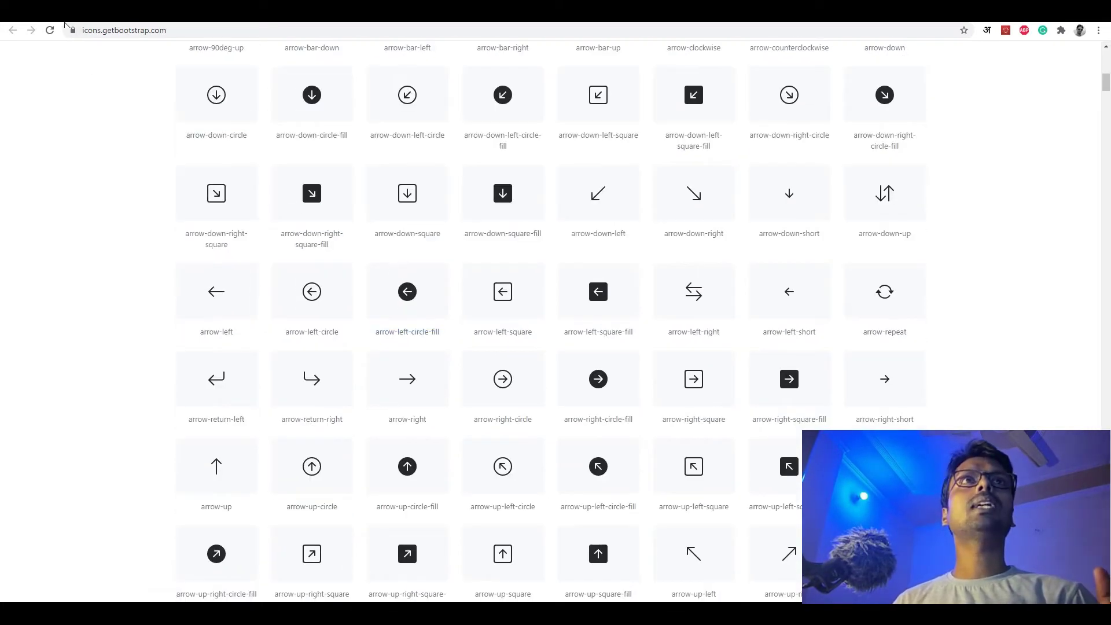
Return to the IcoMoon site, open the IcoMoon App and look through the IcoMoon - Free icon set.
click(68, 23)
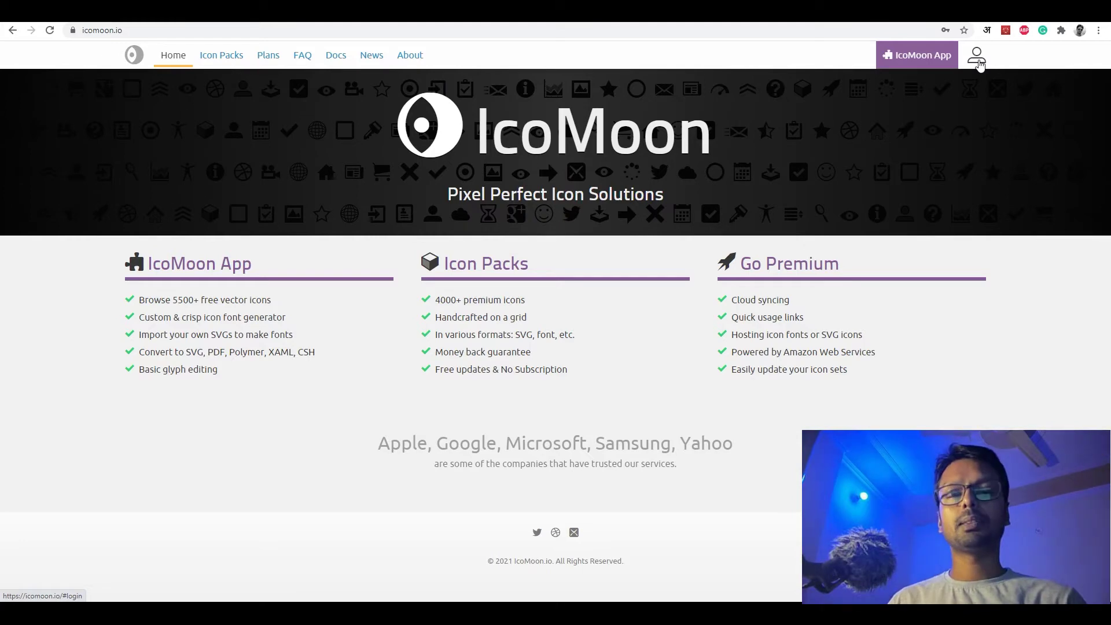
click(912, 60)
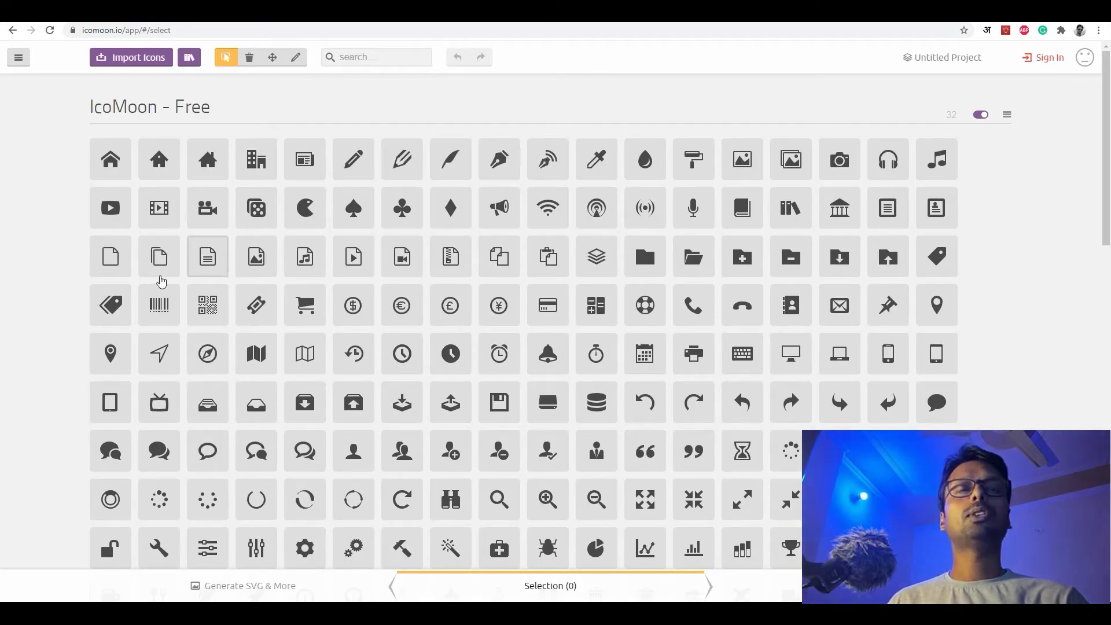
scroll(87, 351, down, 2)
scroll(152, 331, up, 2)
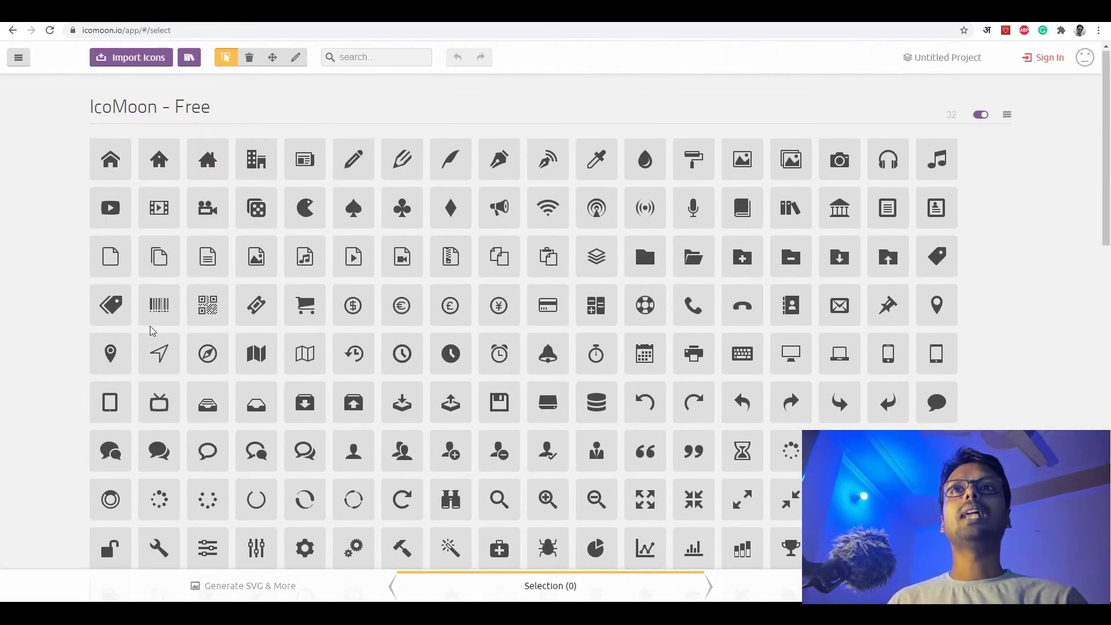
scroll(191, 325, down, 4)
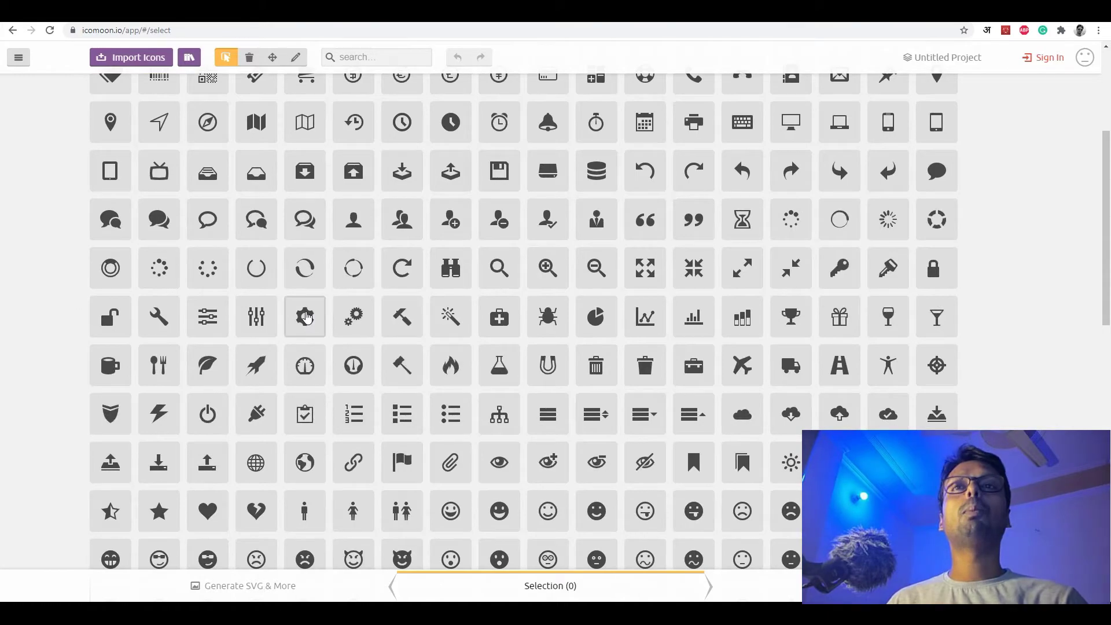
scroll(387, 323, down, 13)
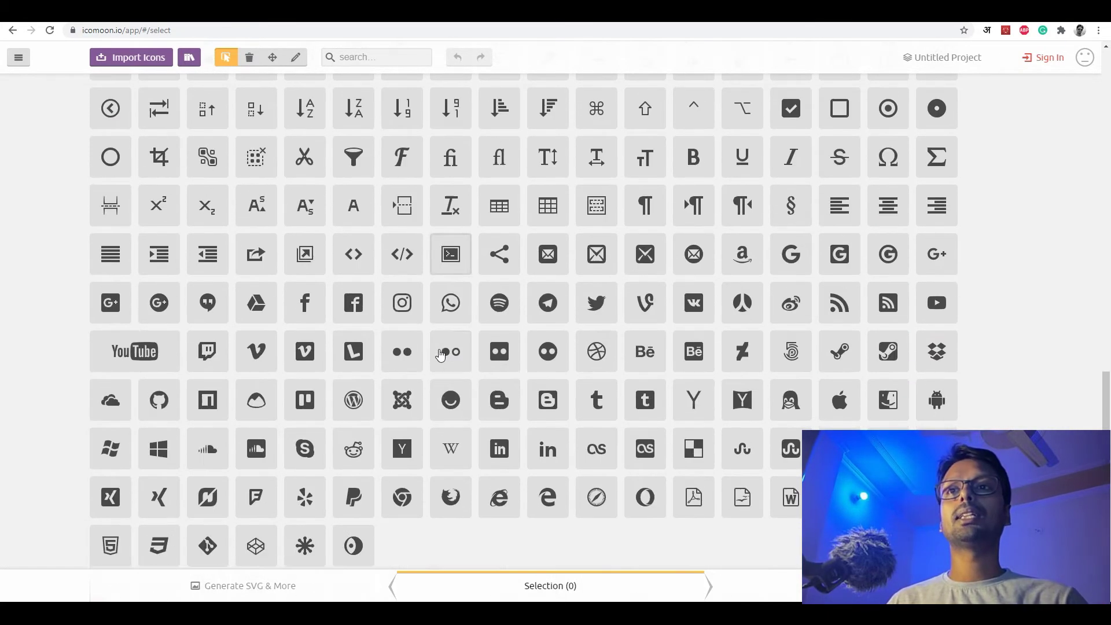
scroll(443, 354, up, 17)
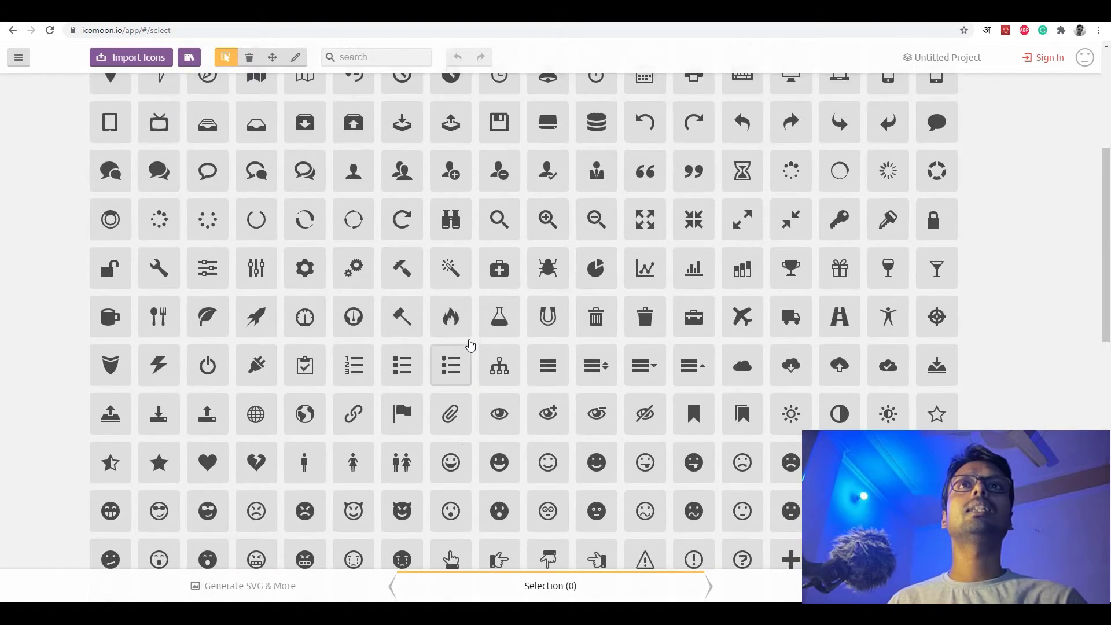
scroll(465, 345, down, 15)
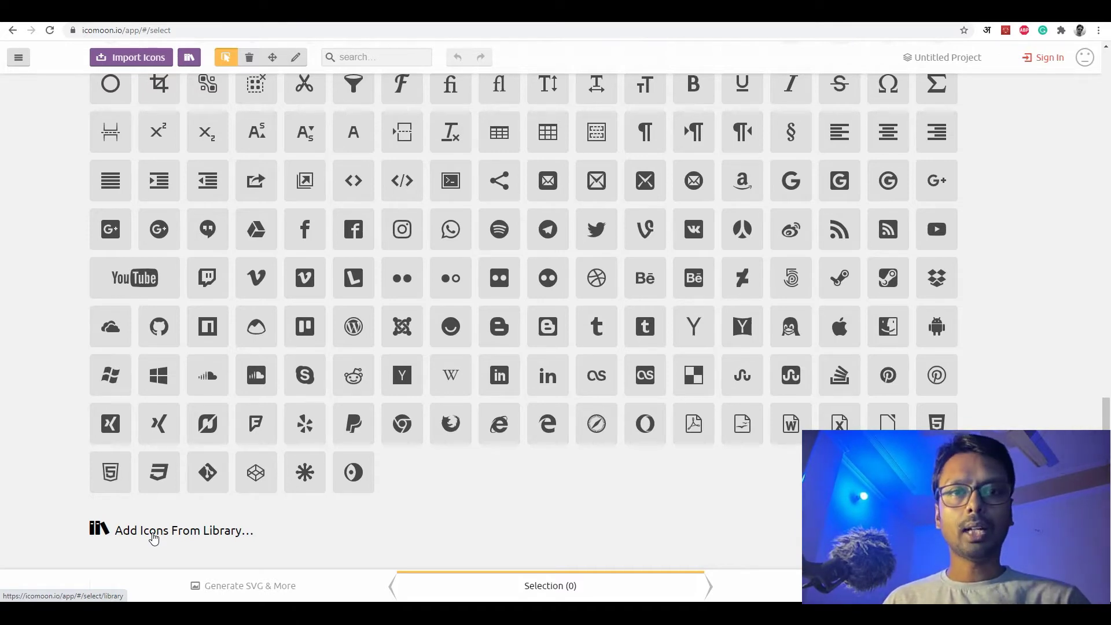
Browse the icon library and add the Brankic 1979 set to the project.
click(153, 537)
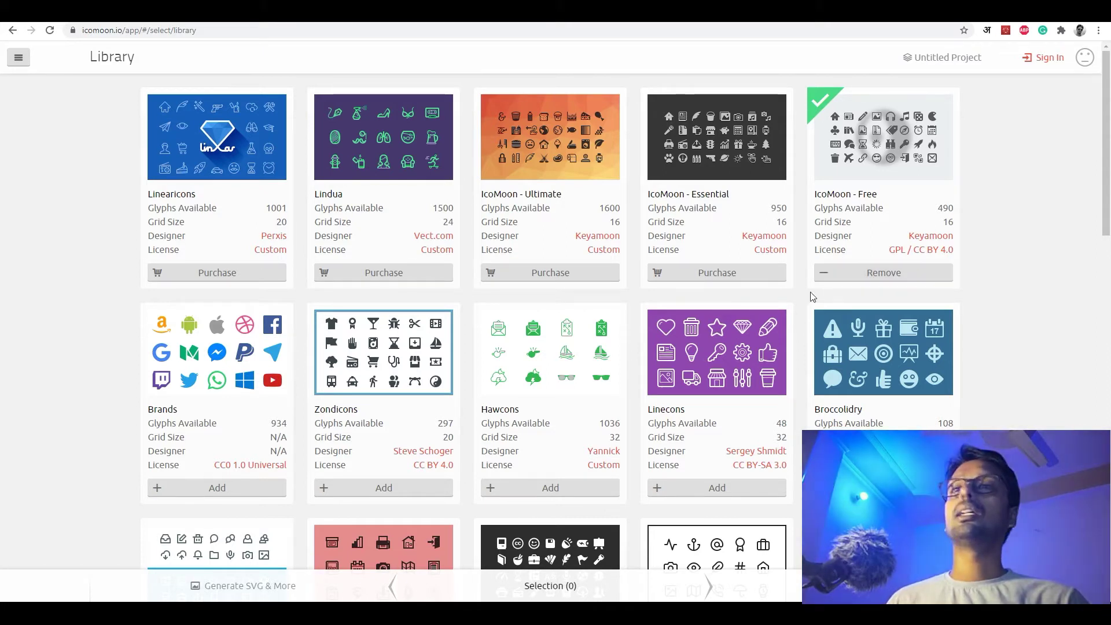
scroll(81, 422, down, 1)
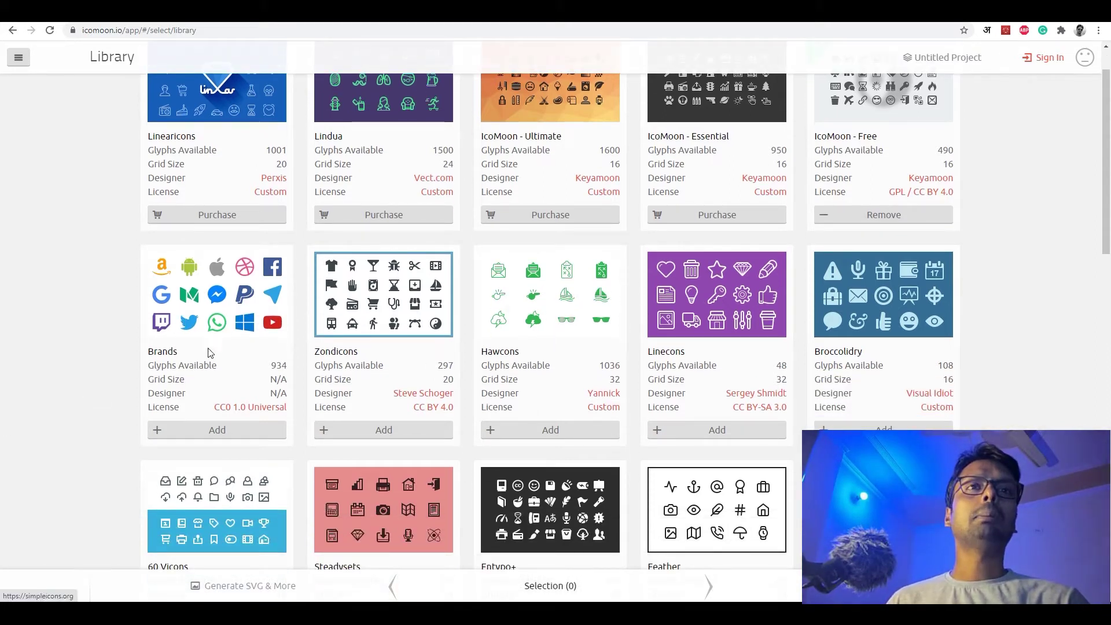
scroll(408, 324, down, 2)
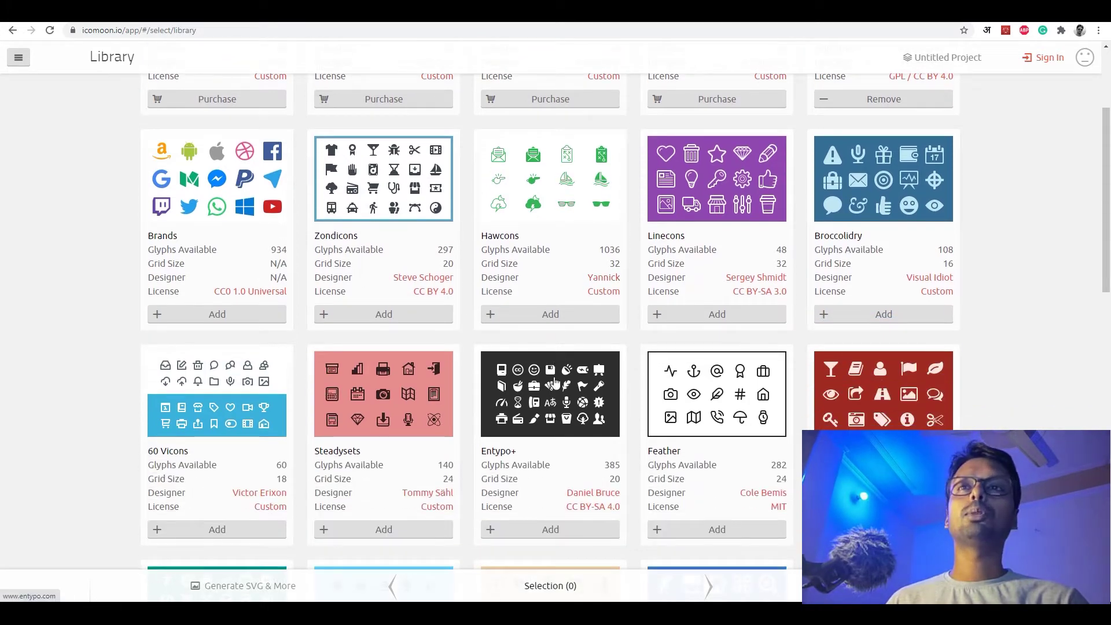
scroll(595, 421, down, 2)
scroll(570, 347, up, 5)
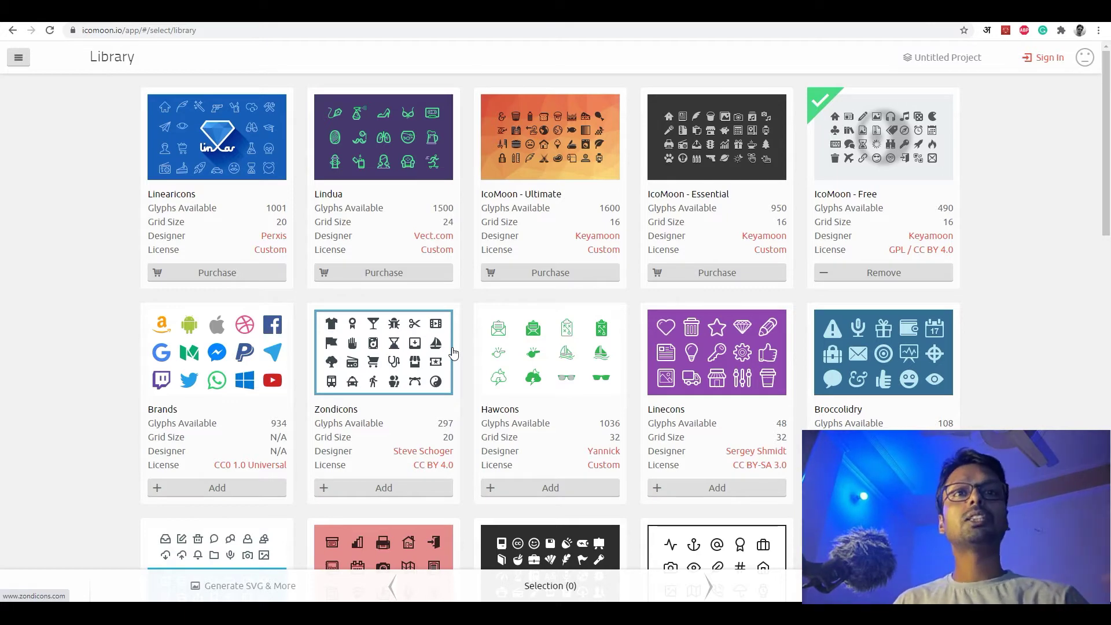
scroll(457, 342, down, 6)
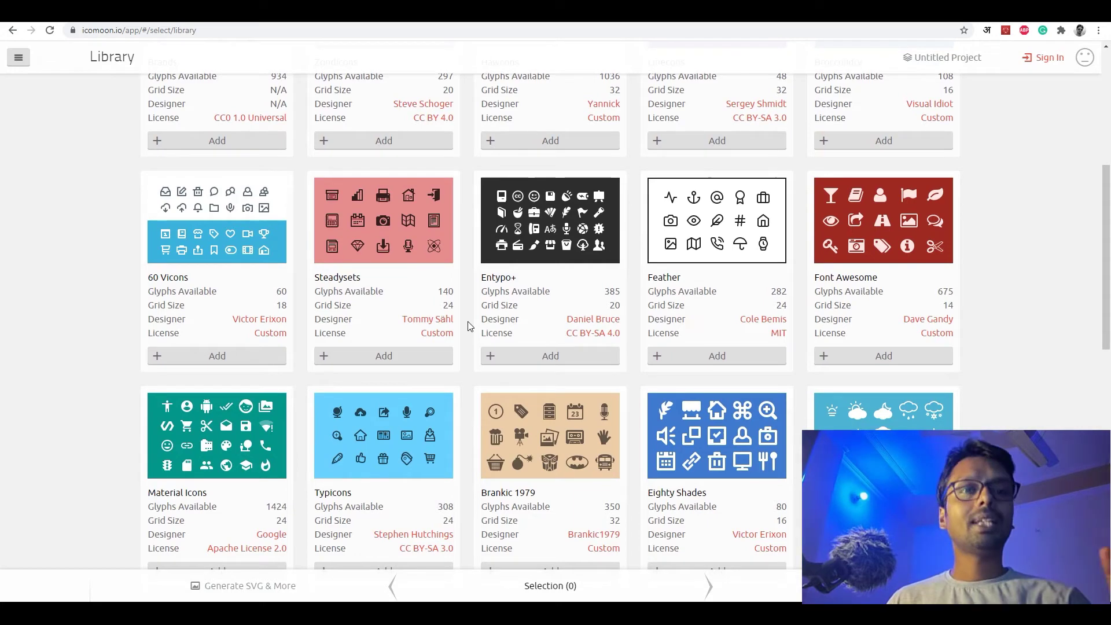
scroll(468, 325, down, 3)
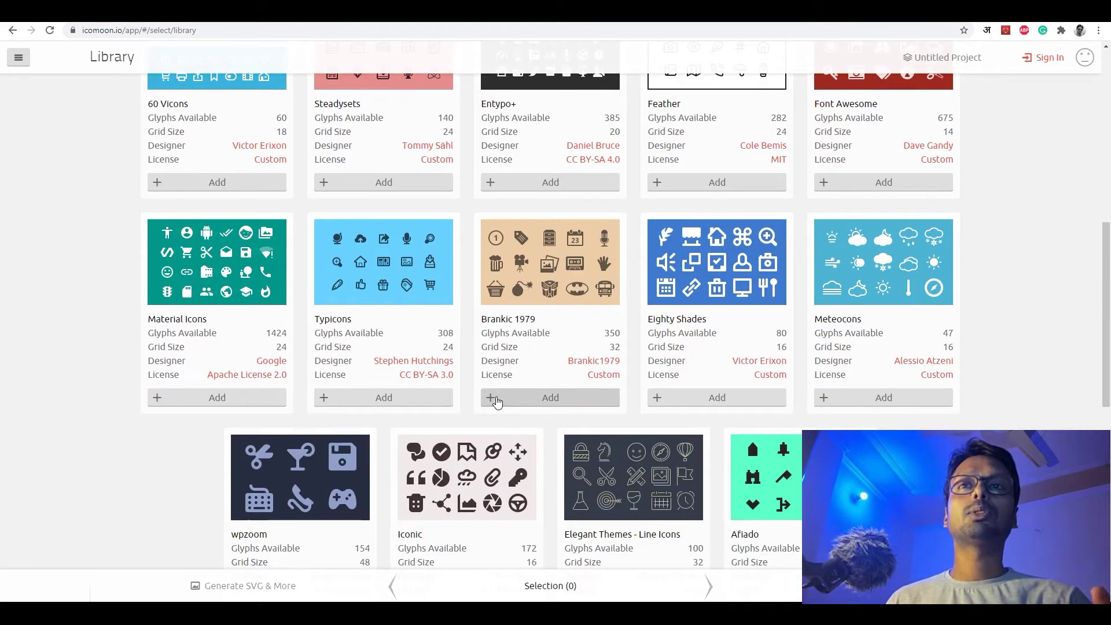
click(491, 399)
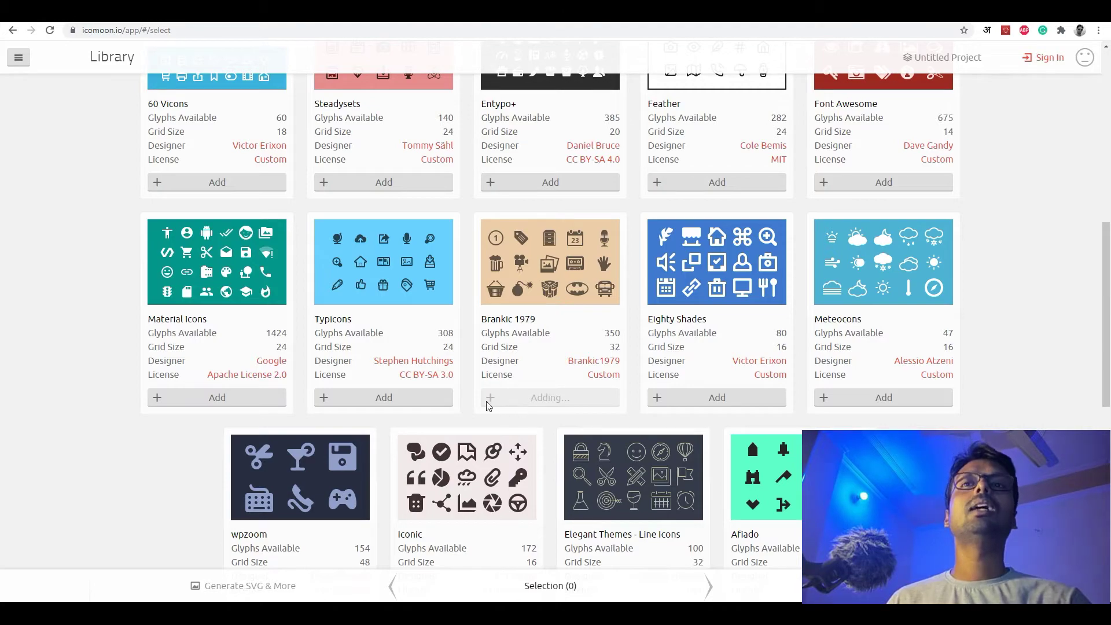
Look through the icons of the Brankic 1979 and IcoMoon - Free sets.
scroll(384, 335, down, 12)
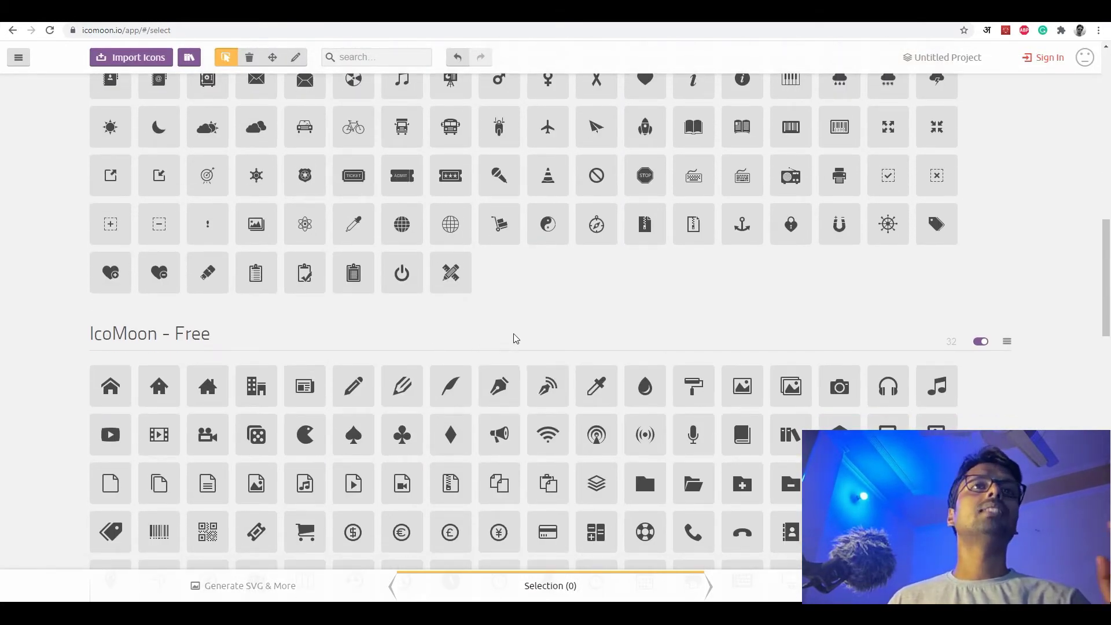
scroll(516, 338, down, 15)
scroll(526, 343, down, 5)
scroll(526, 343, up, 15)
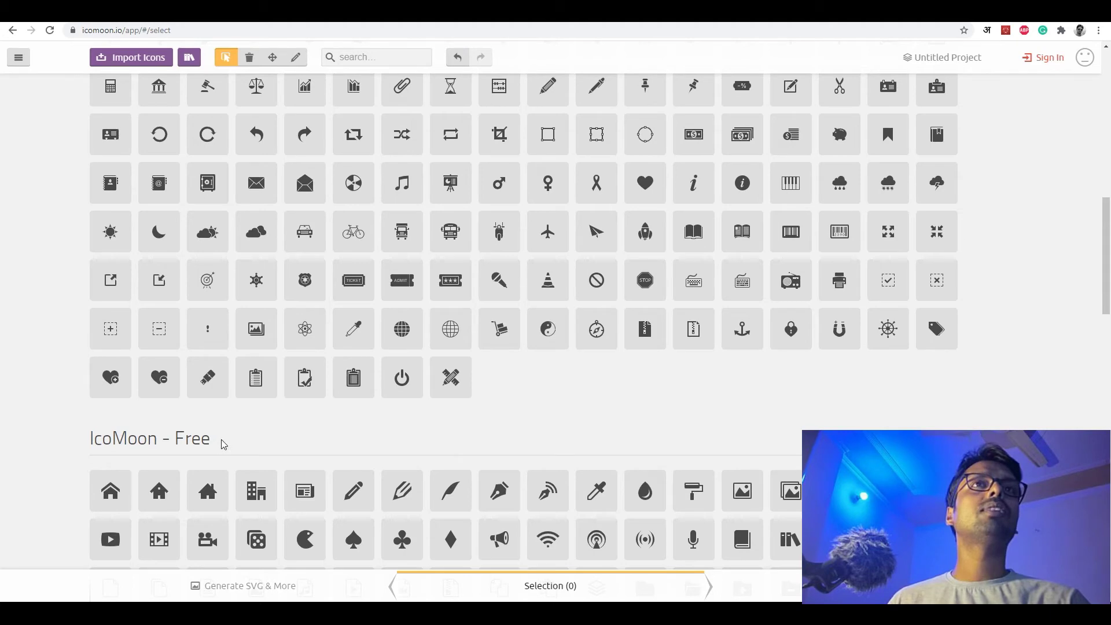
scroll(522, 353, up, 15)
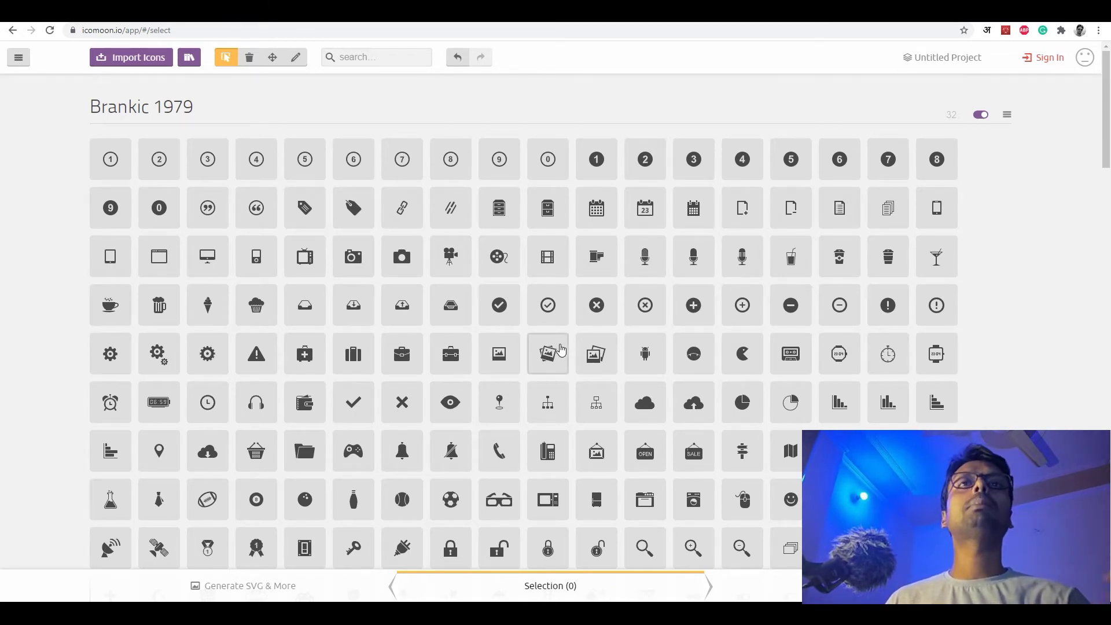
scroll(560, 349, down, 15)
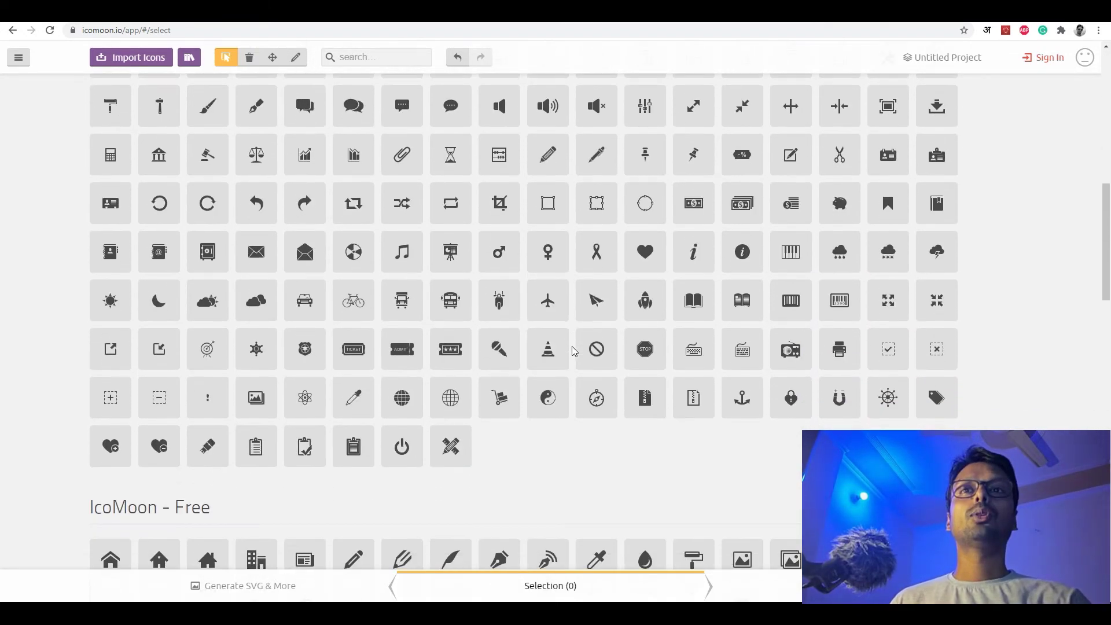
scroll(538, 365, up, 4)
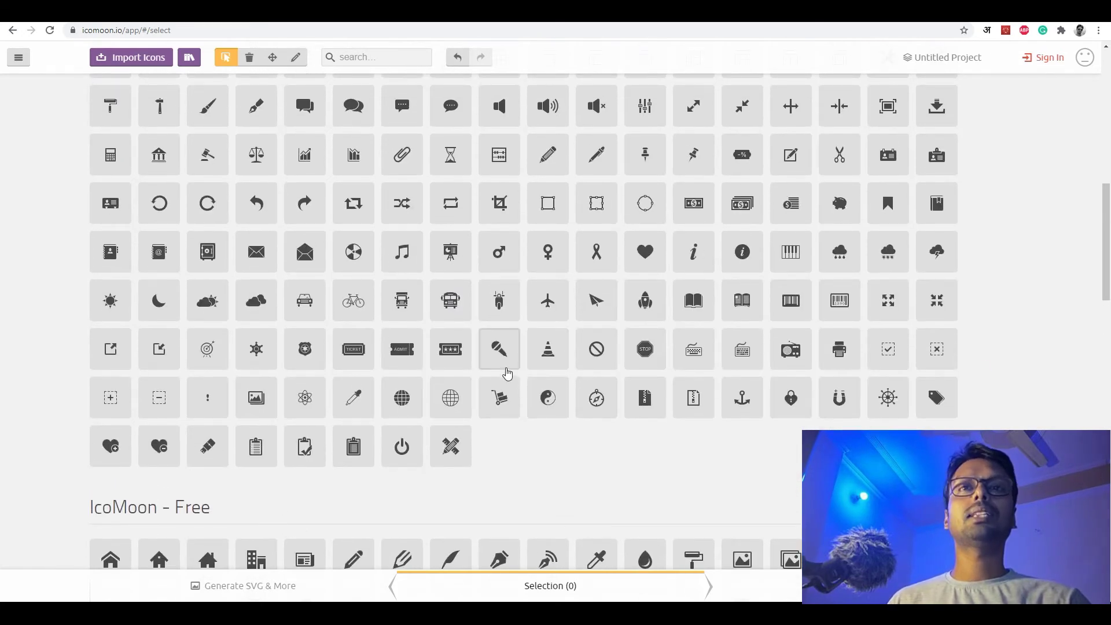
scroll(507, 359, up, 4)
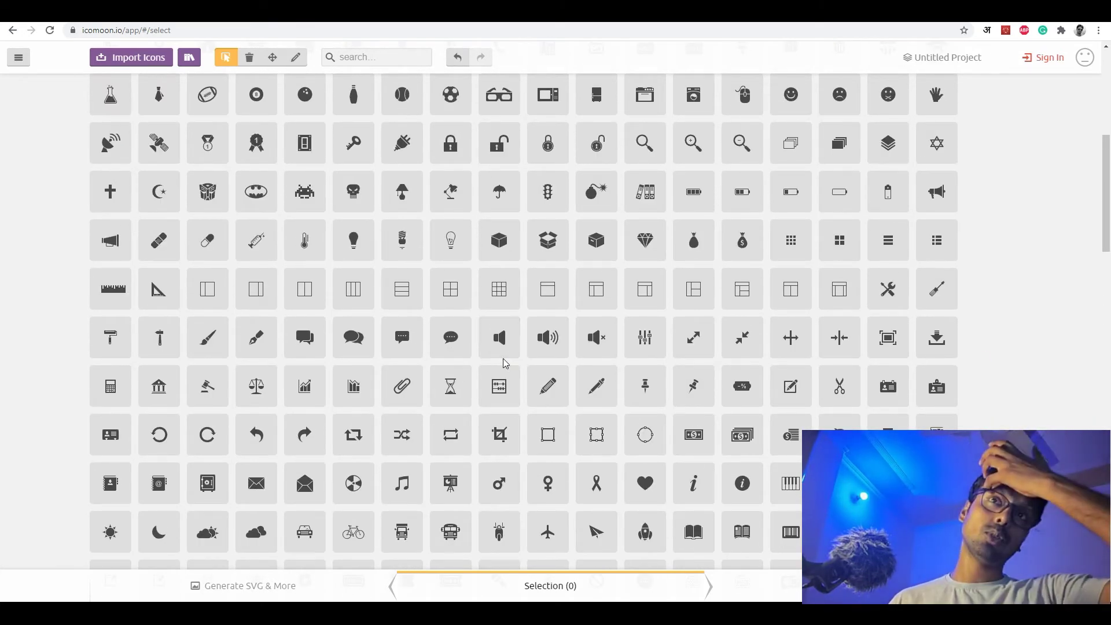
scroll(505, 363, up, 7)
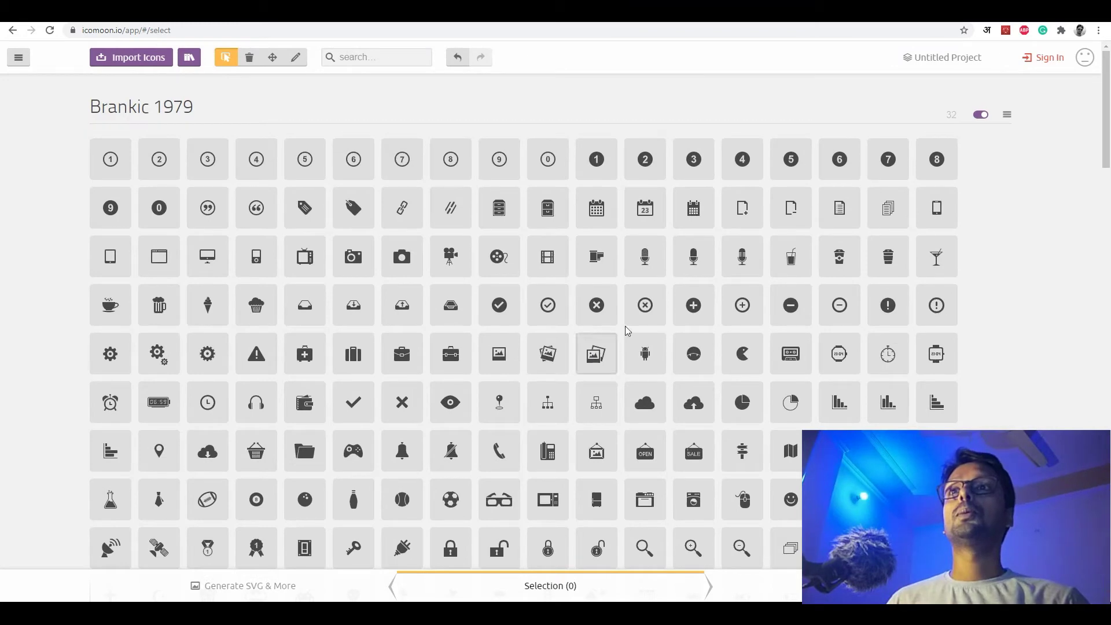
Select the first microphone icon and the filled circle number icons 1 to 8 in the Brankic 1979 set.
click(649, 269)
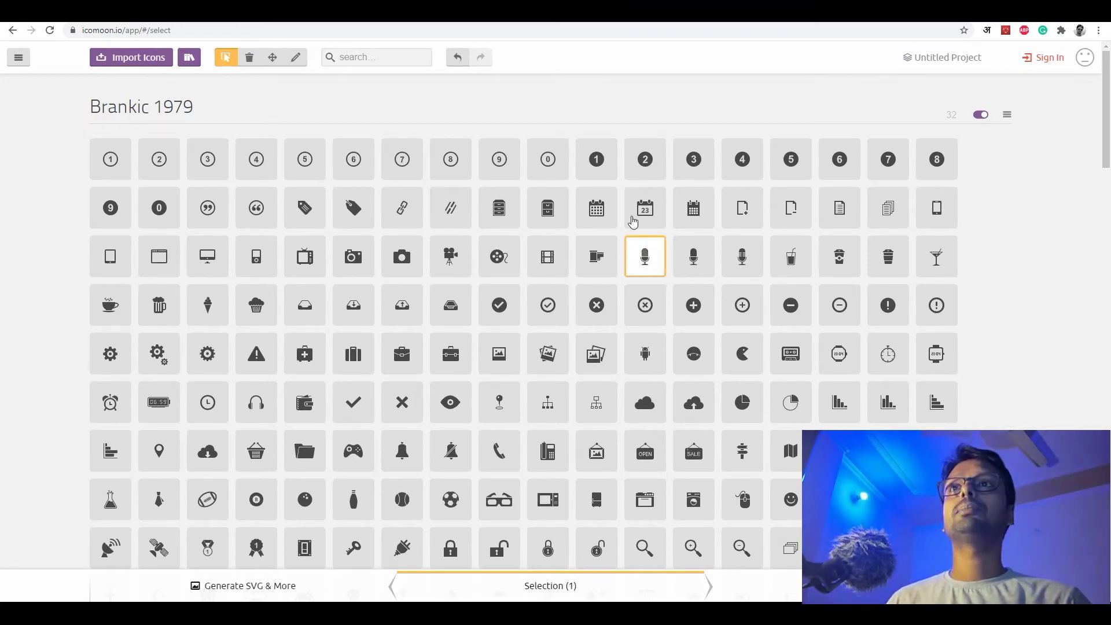
click(597, 169)
click(644, 165)
click(693, 166)
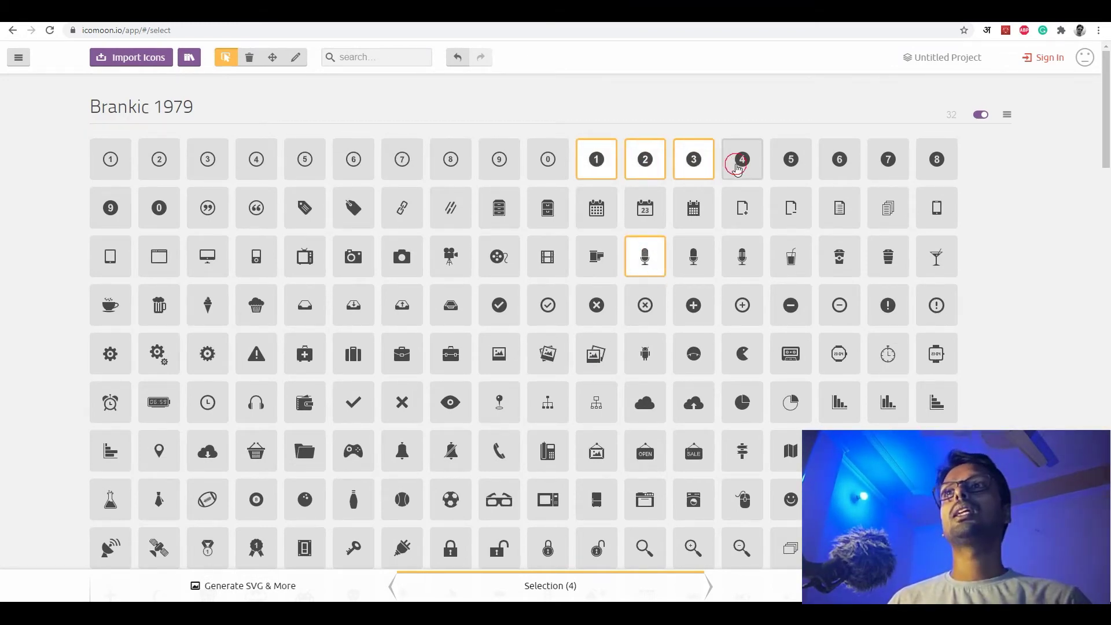
click(740, 165)
click(778, 168)
click(839, 168)
click(889, 168)
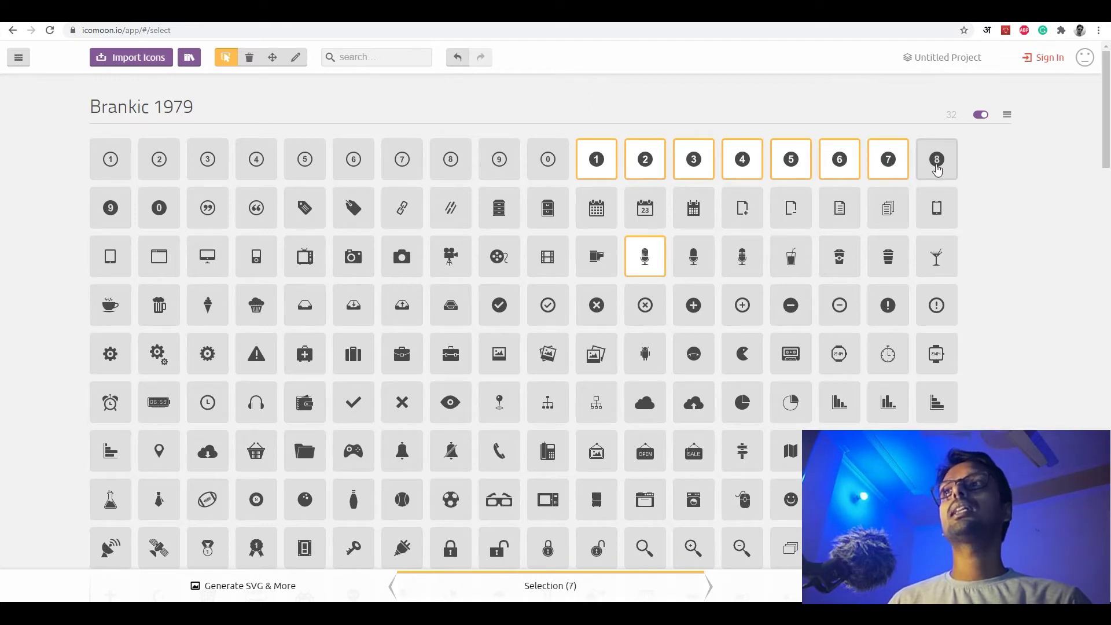
click(938, 169)
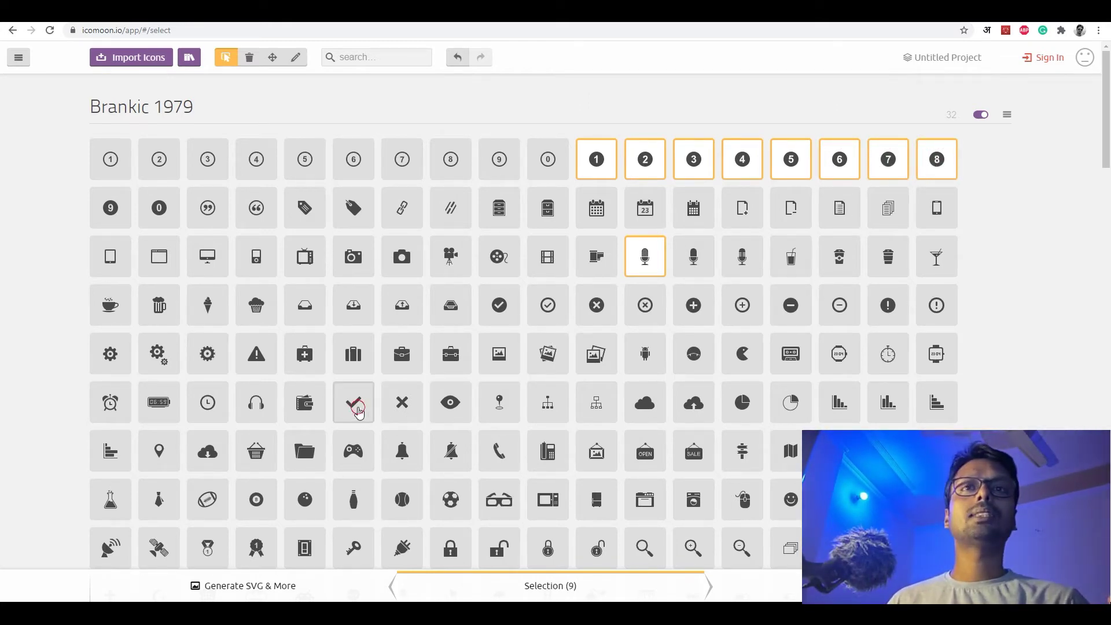
Add the plain check mark and cross icons of the Brankic 1979 set to the selection.
click(358, 410)
click(412, 412)
scroll(489, 392, down, 2)
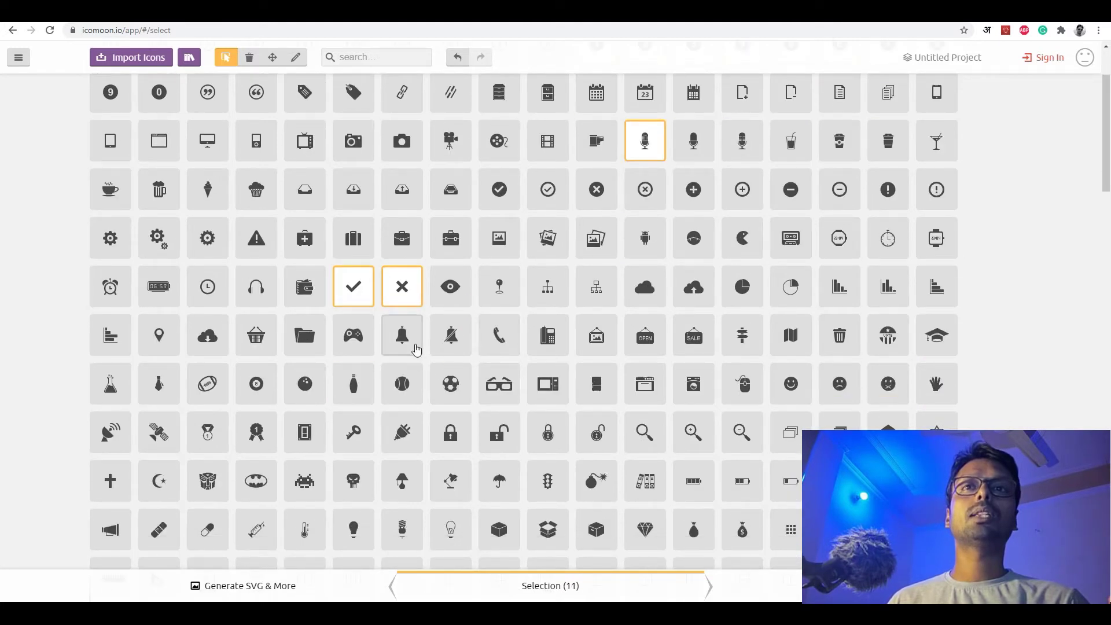
Add the bell, phone handset, open sign and sale sign icons of the Brankic 1979 set to the selection.
click(417, 347)
click(499, 336)
click(658, 337)
click(685, 341)
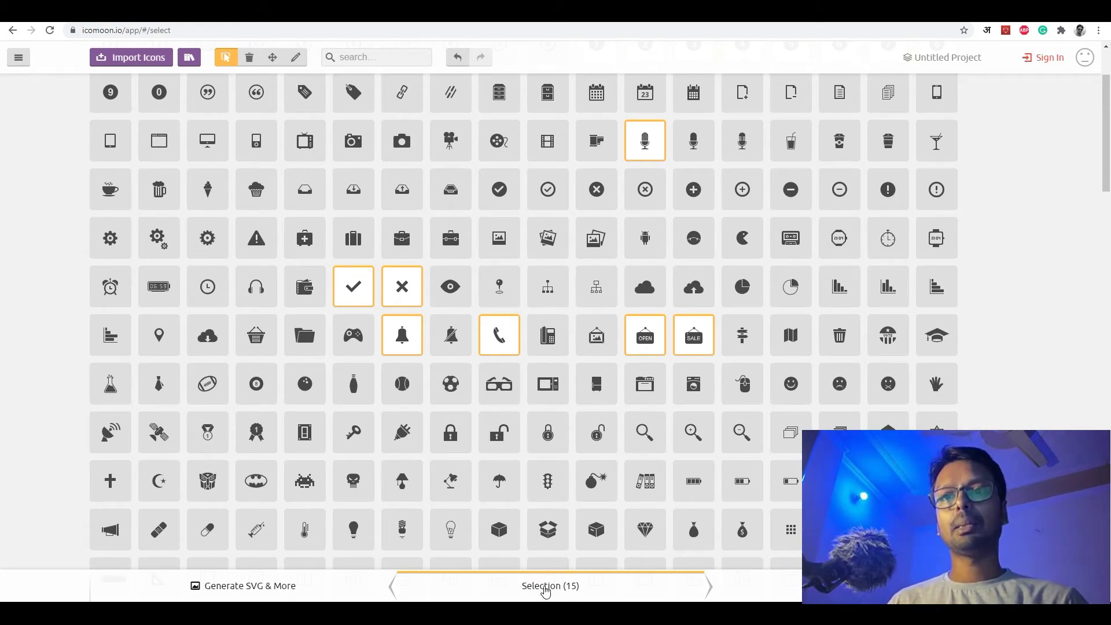
Add the low battery, empty battery and first megaphone icons to the selection.
scroll(575, 453, down, 3)
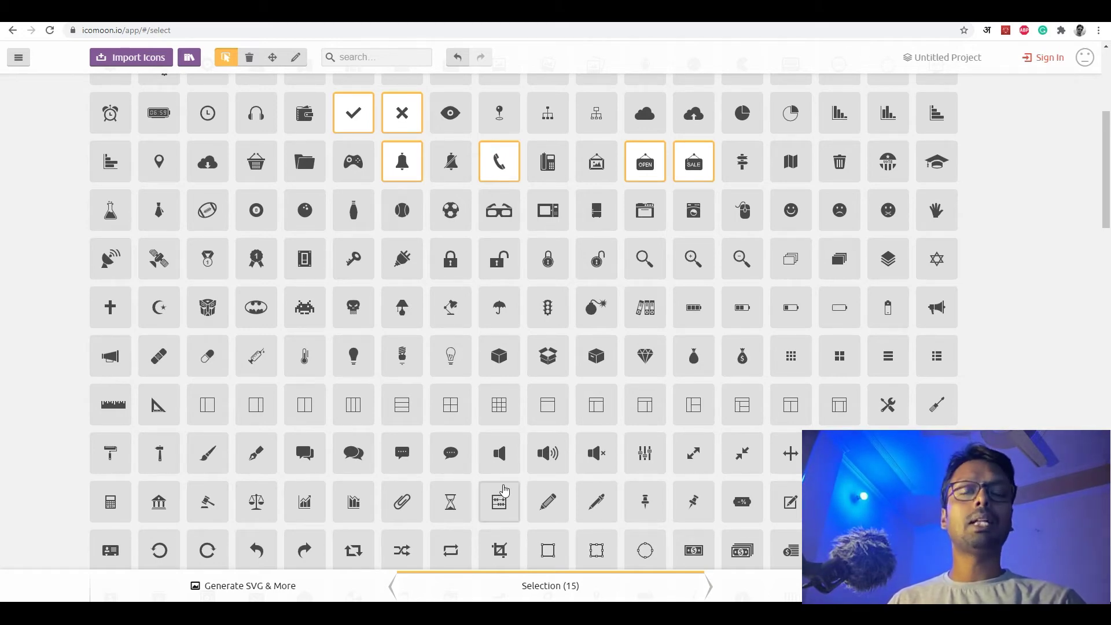
scroll(613, 394, down, 3)
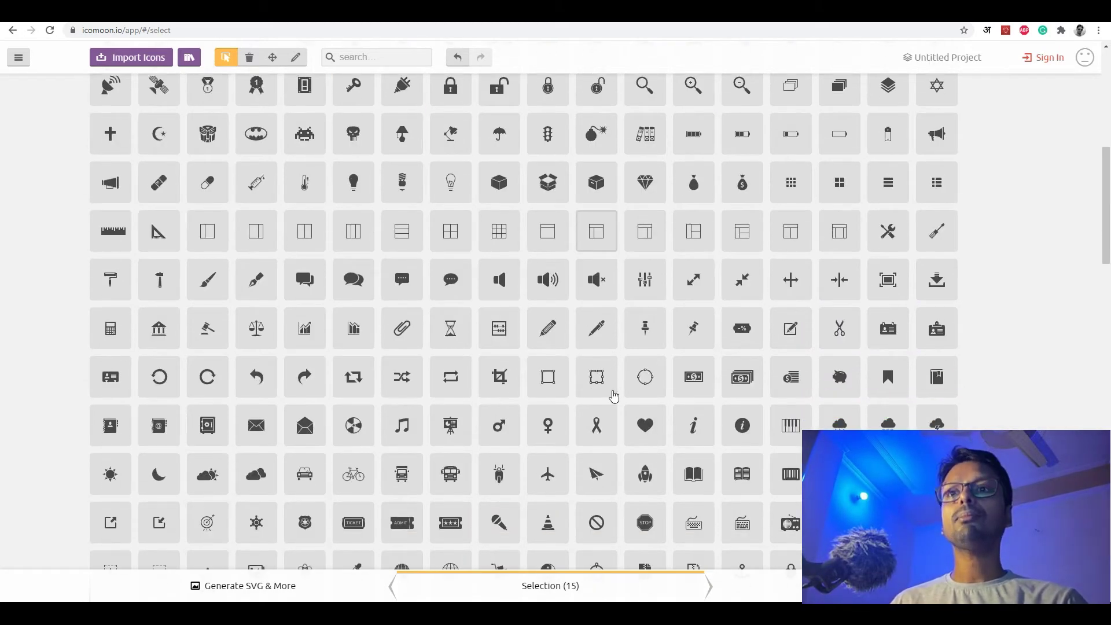
click(792, 142)
click(839, 146)
click(937, 138)
click(743, 523)
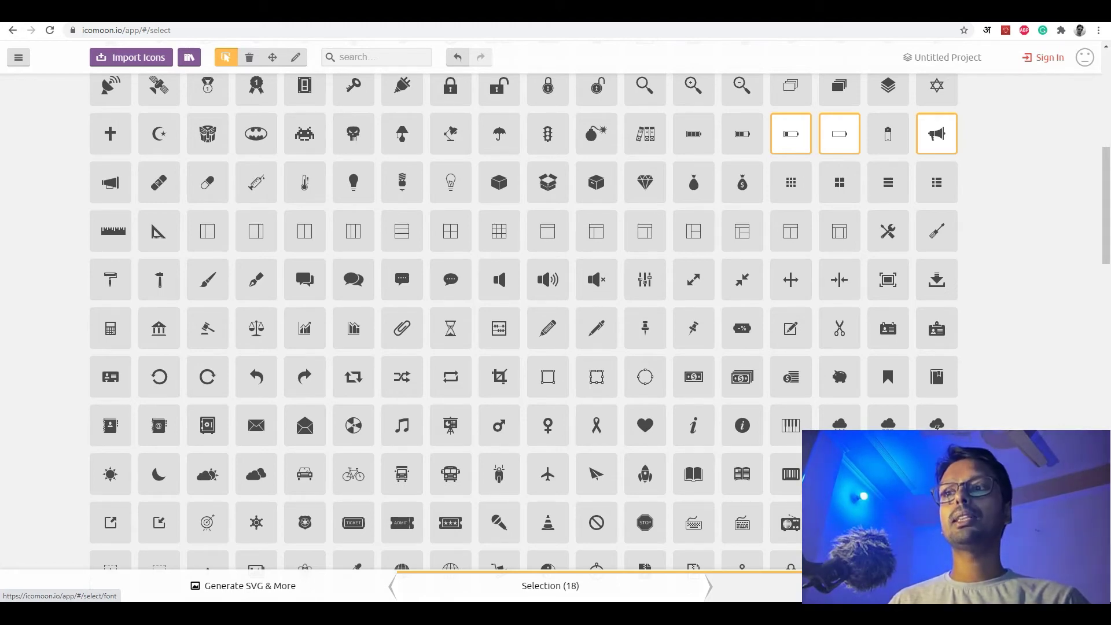
Generate a font from the selected icons and check the name of the circled 1 glyph.
click(839, 586)
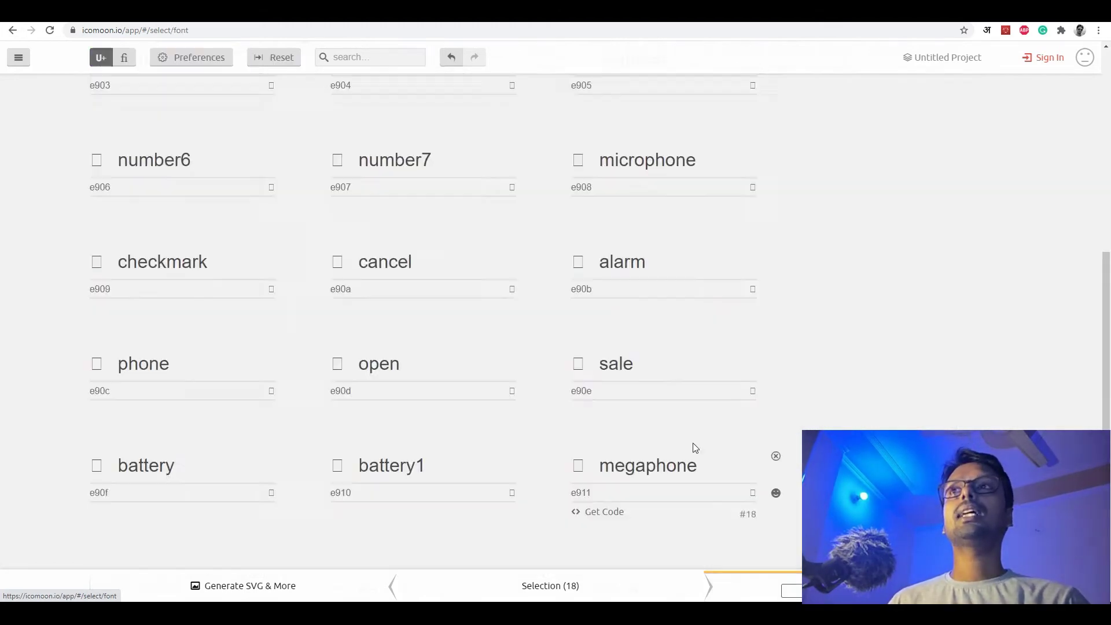
scroll(692, 446, up, 10)
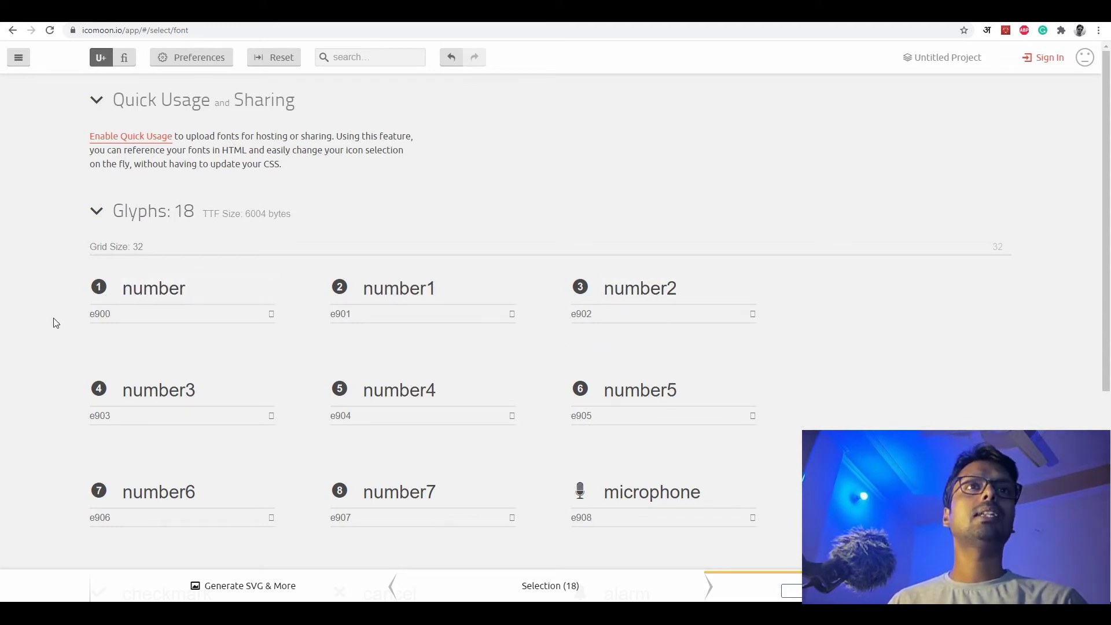
scroll(57, 323, down, 1)
click(145, 232)
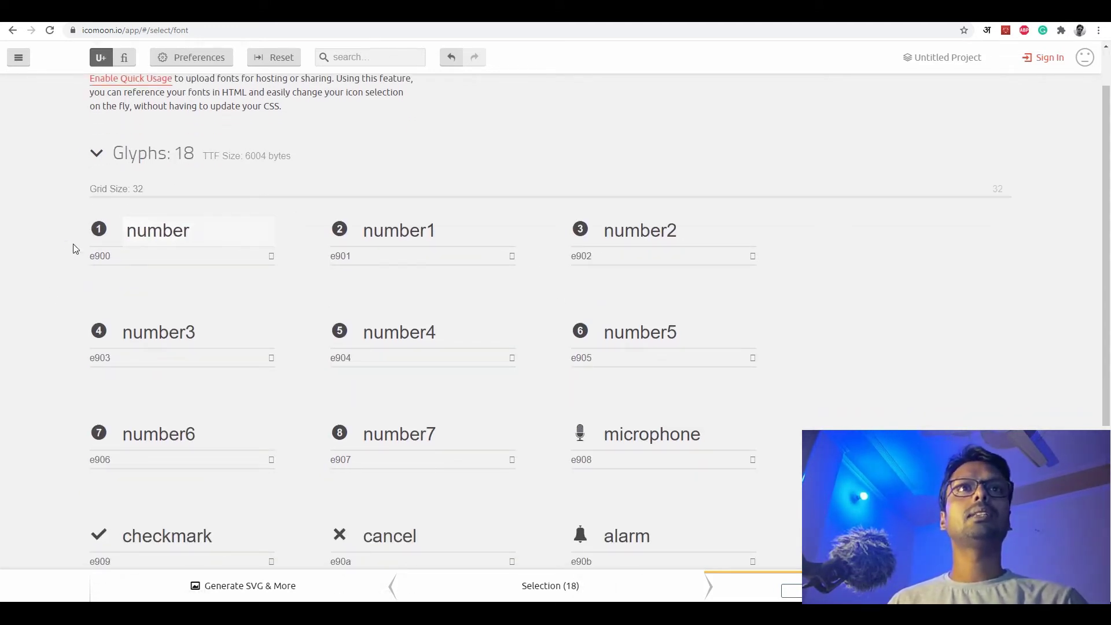
click(131, 234)
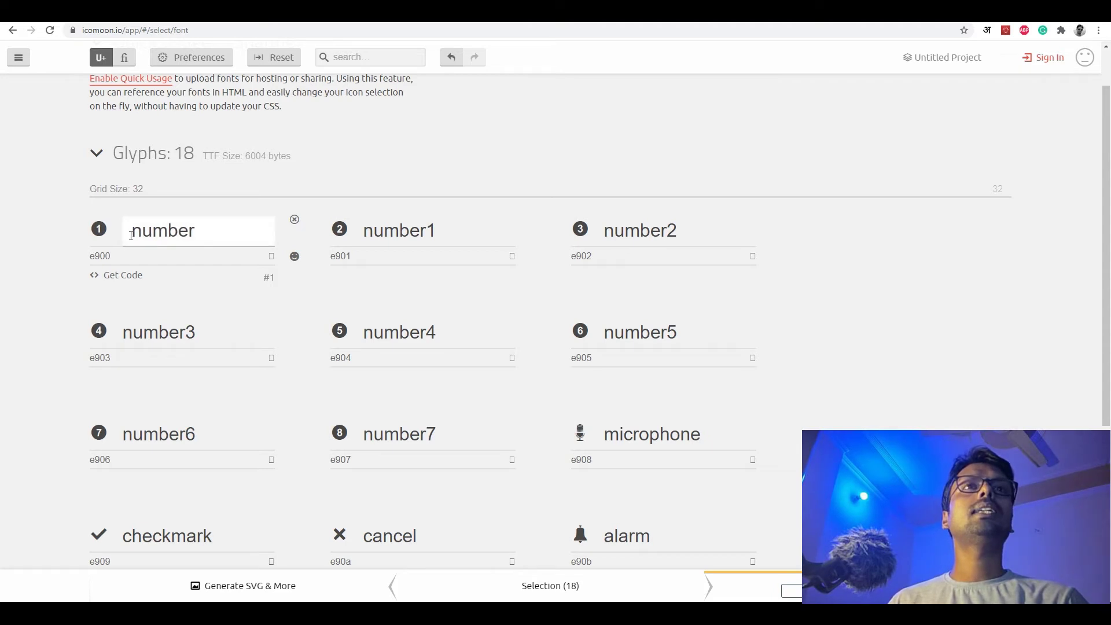
drag(131, 234, 200, 234)
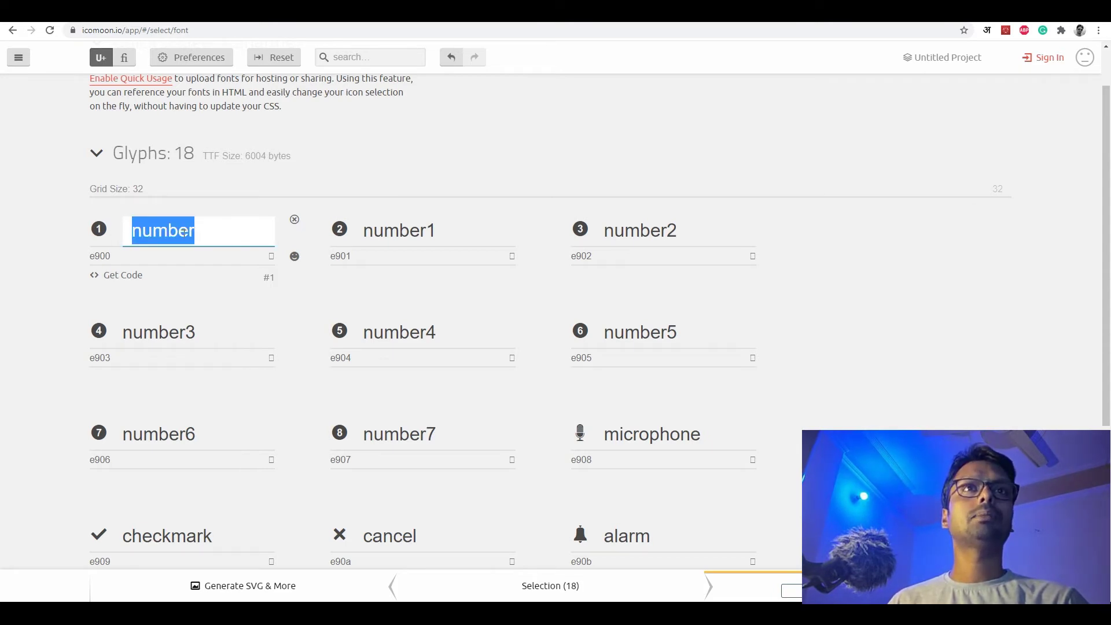
click(60, 298)
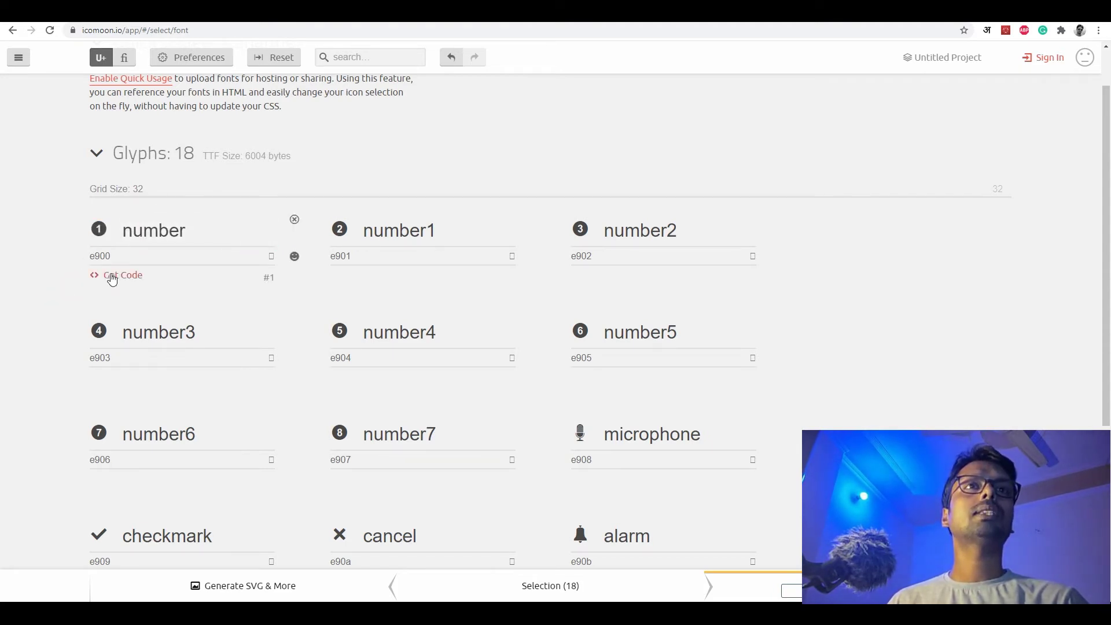
View the code of the circled 1 glyph and examine its HTML class name and the icon- prefix.
click(113, 277)
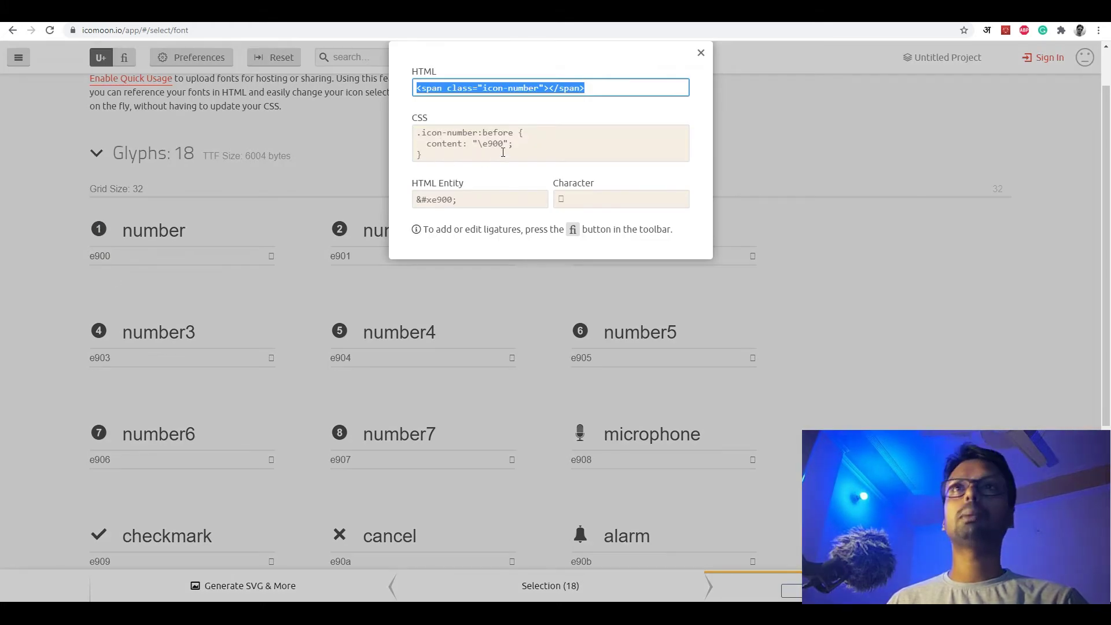
click(482, 87)
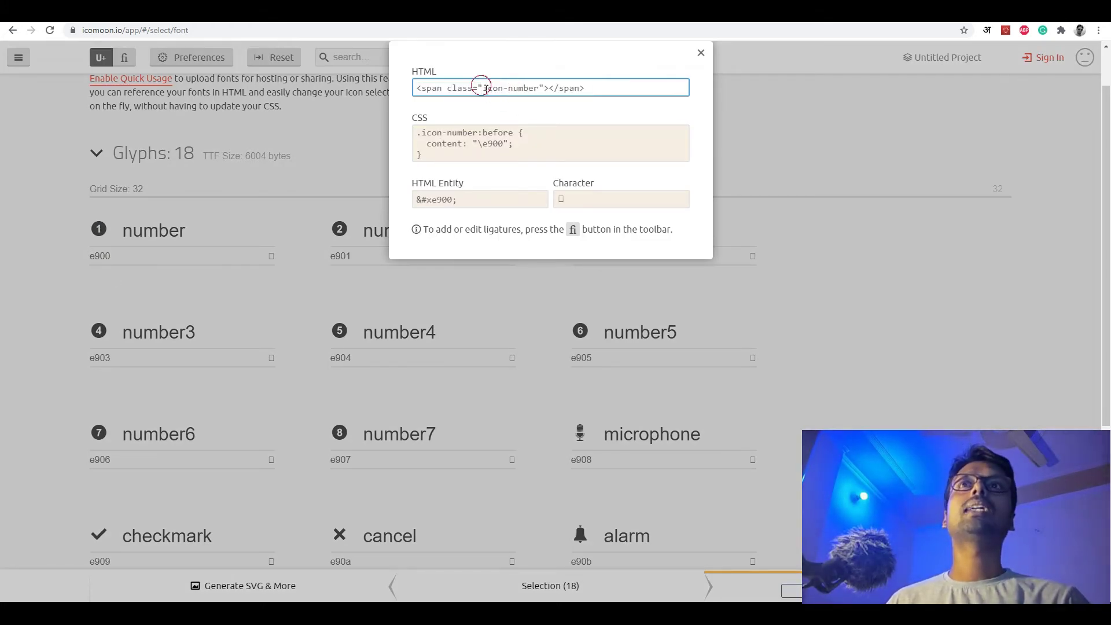
drag(482, 86, 542, 89)
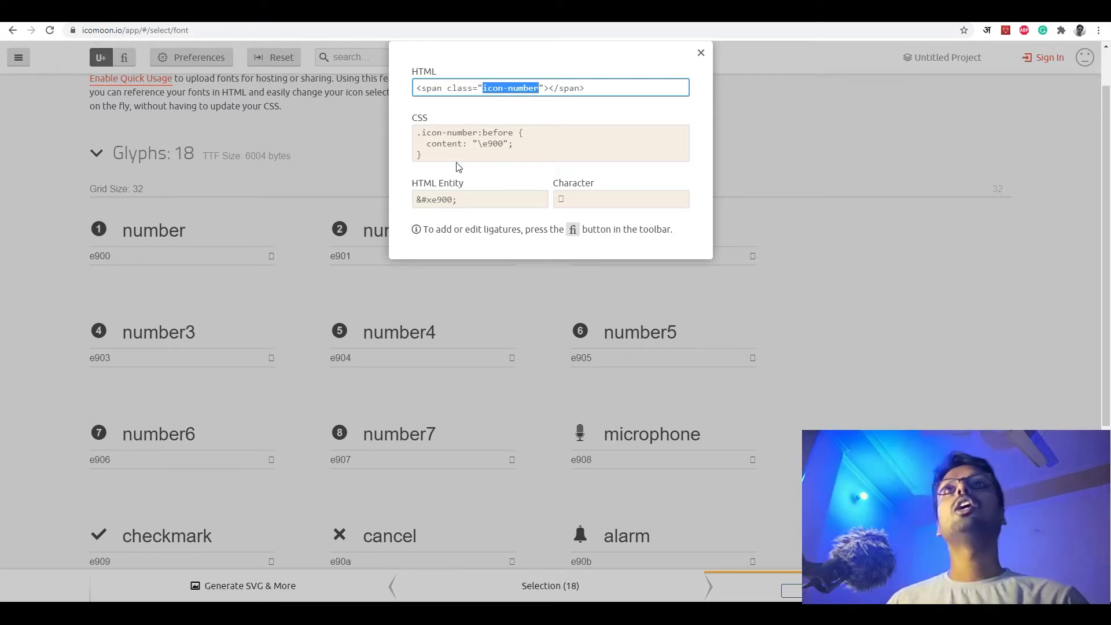
click(507, 89)
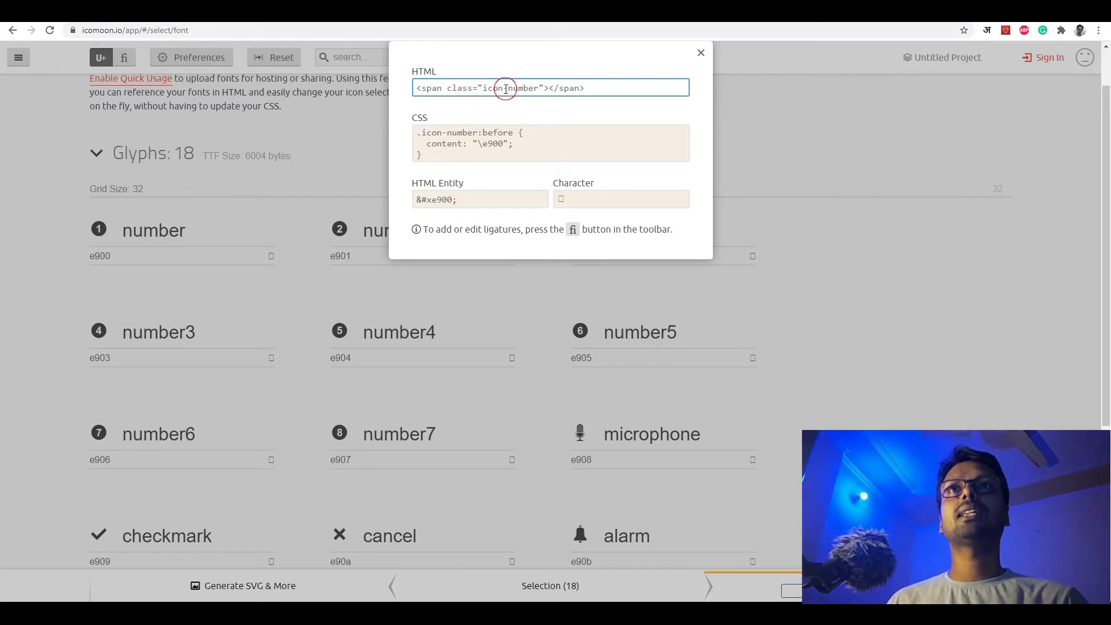
double_click(505, 89)
click(484, 91)
drag(483, 91, 504, 89)
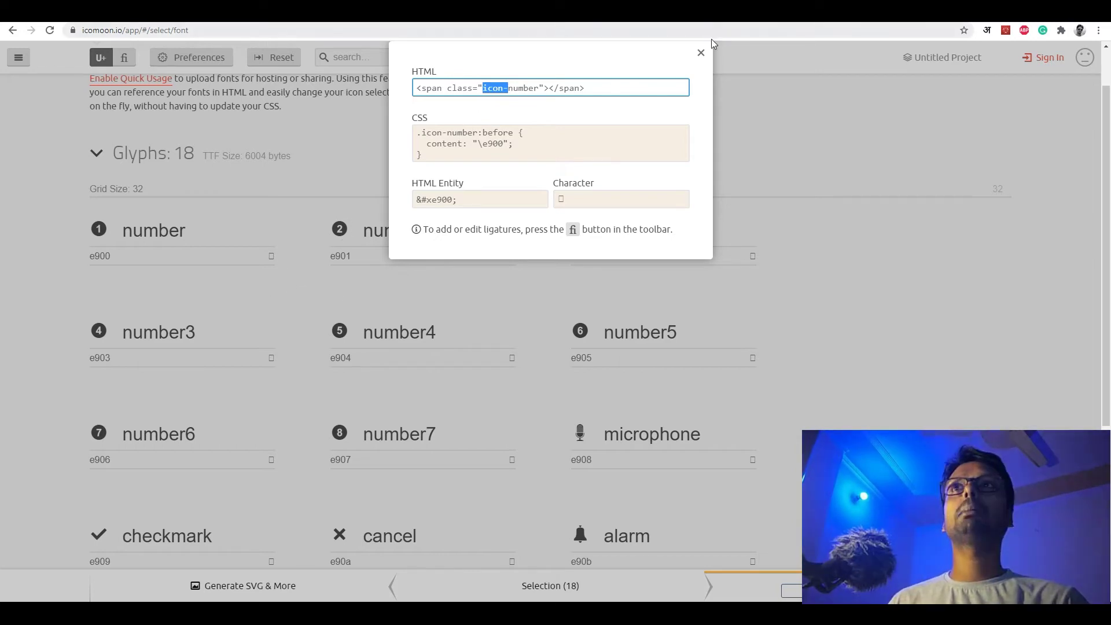
click(701, 56)
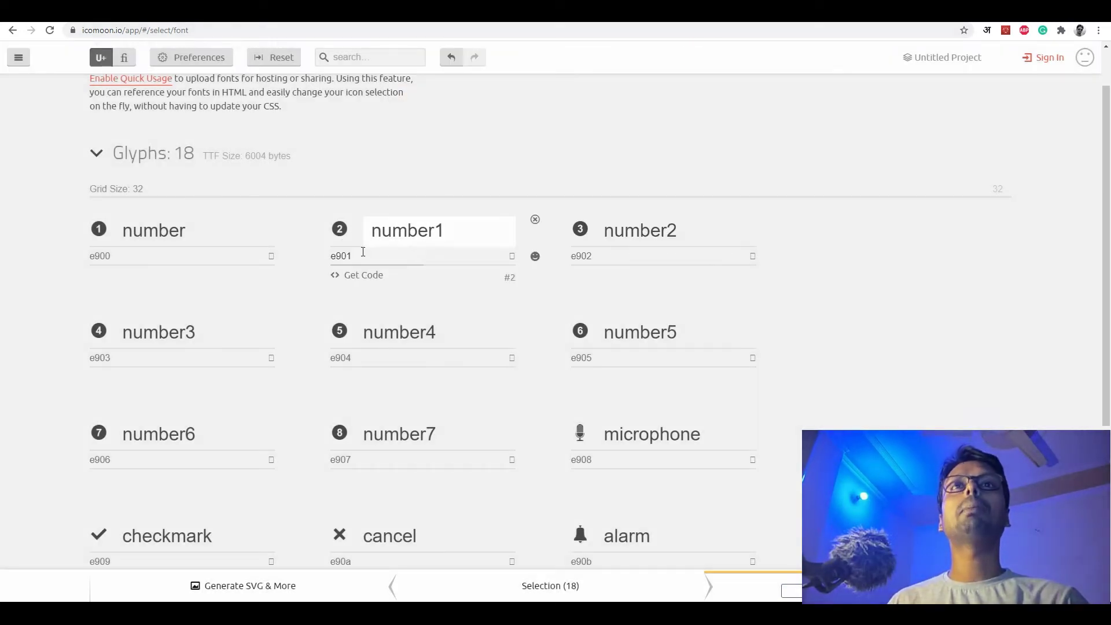
View the code of the circled 2 glyph and examine its HTML class name and CSS content value.
click(351, 276)
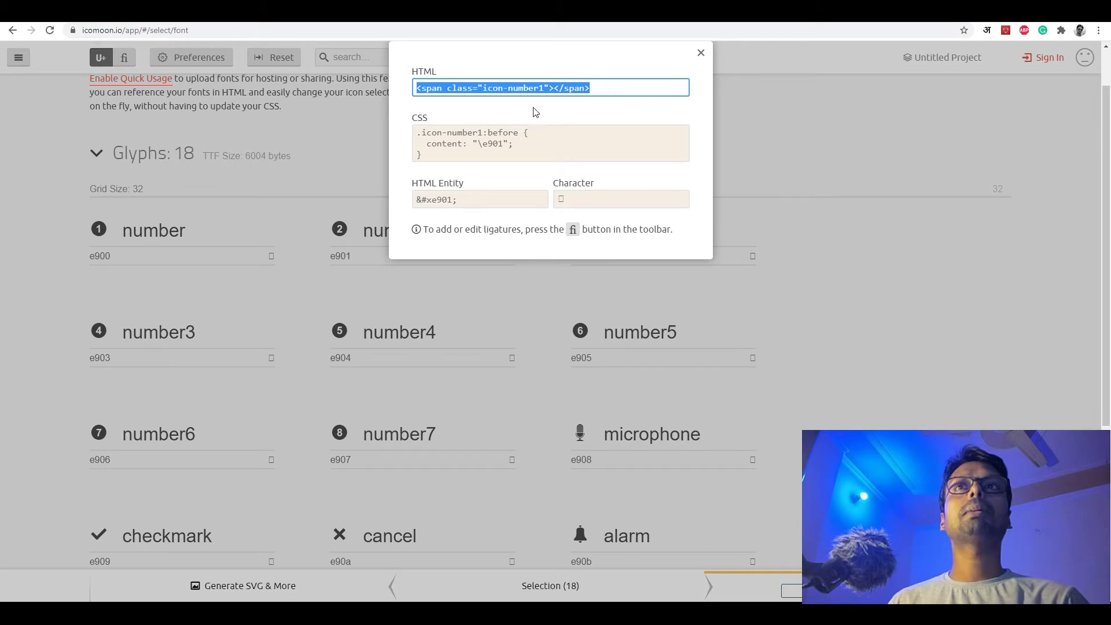
click(522, 88)
drag(506, 87, 551, 89)
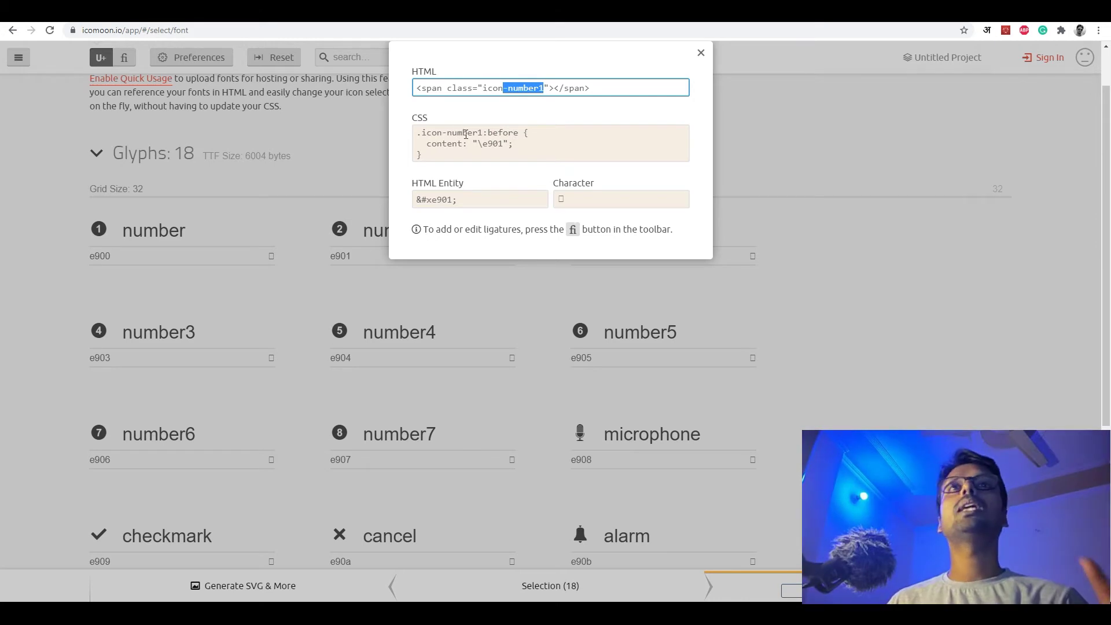
click(444, 147)
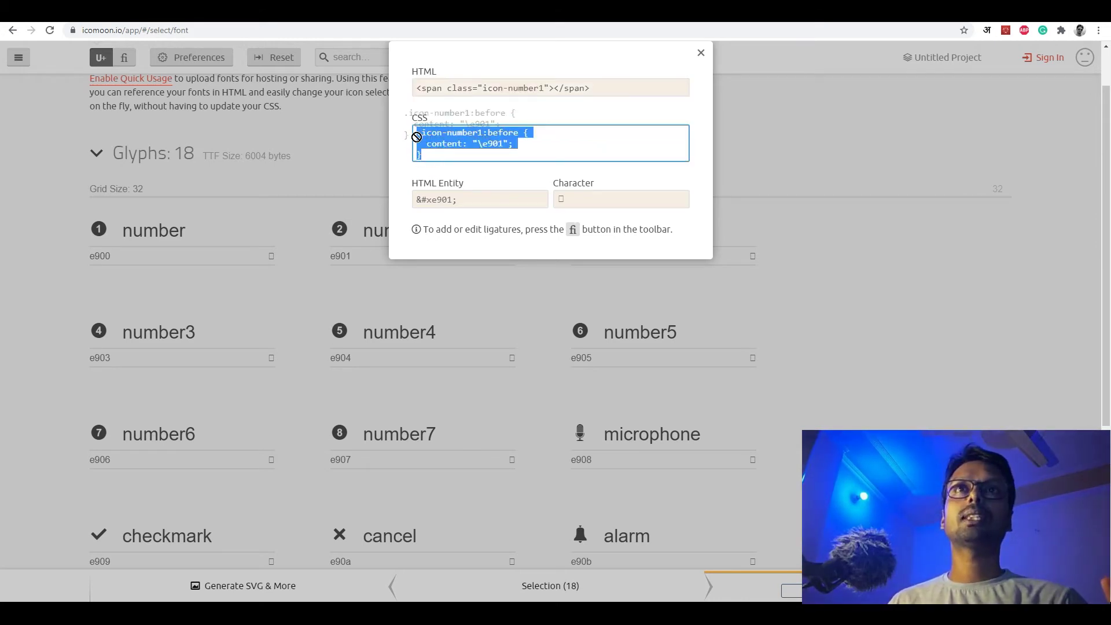
click(419, 134)
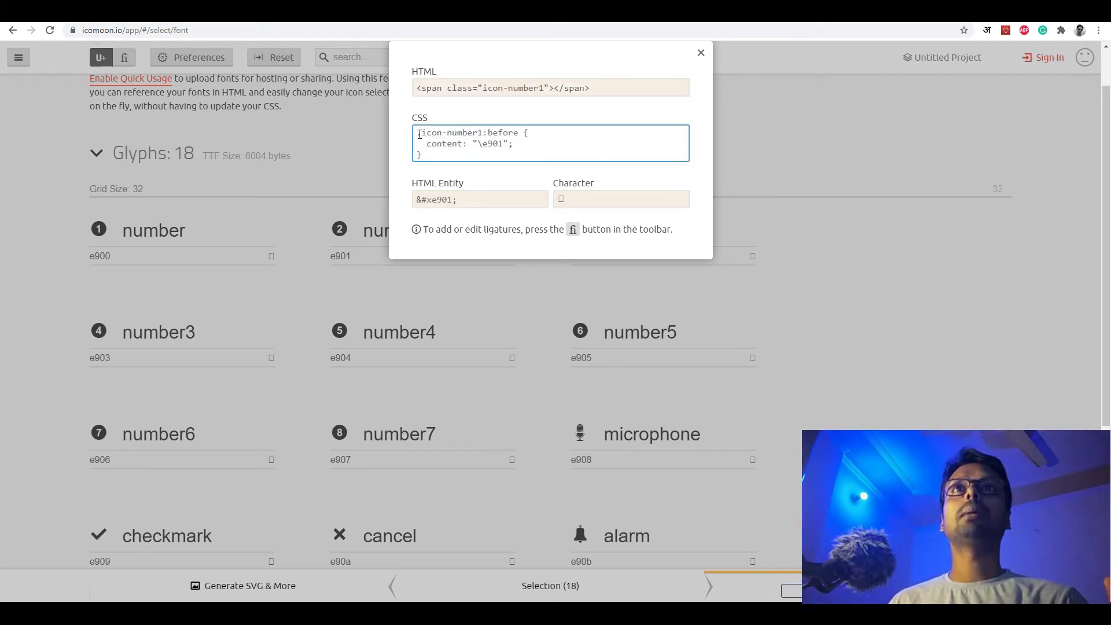
drag(417, 135, 500, 144)
click(446, 155)
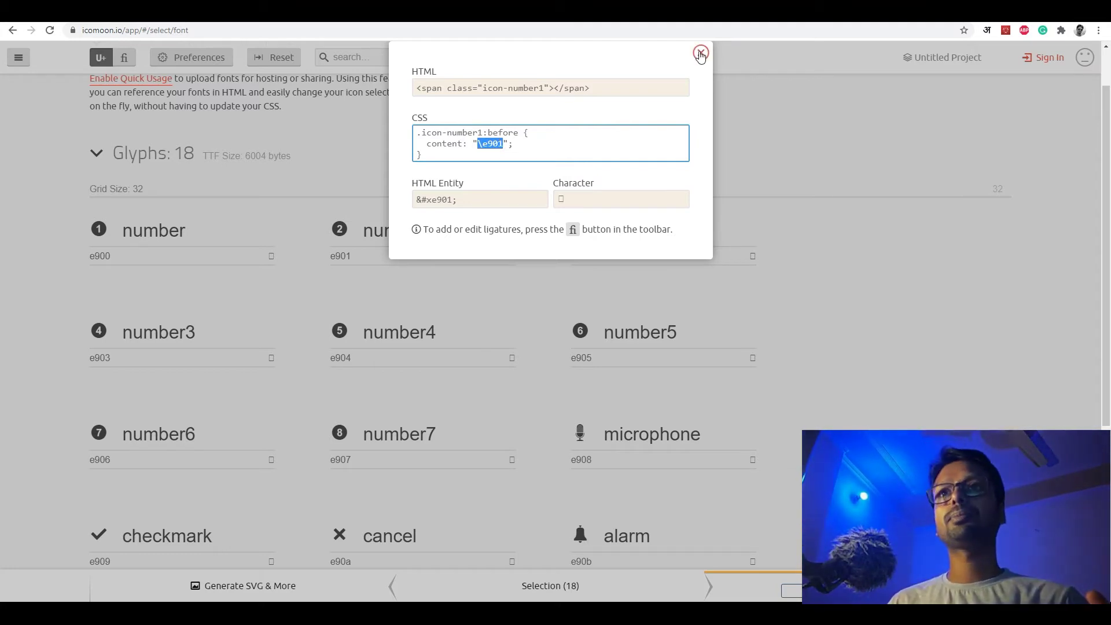
click(700, 54)
Review the glyph list, then download the font and save it to the Desktop as icomoon.zip.
scroll(556, 312, down, 3)
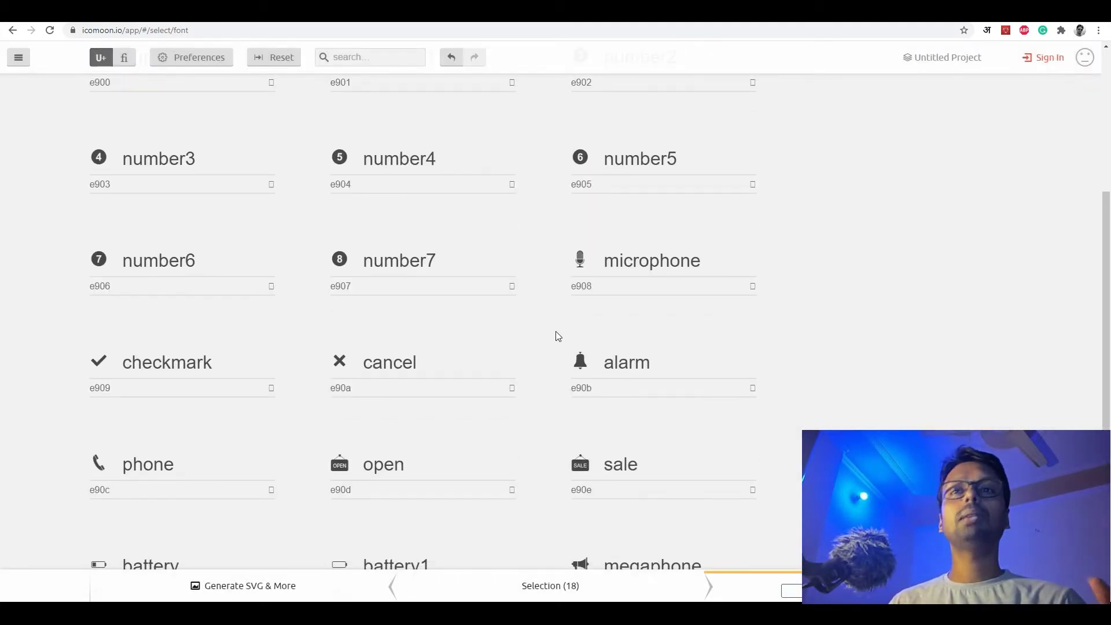
scroll(559, 354, down, 2)
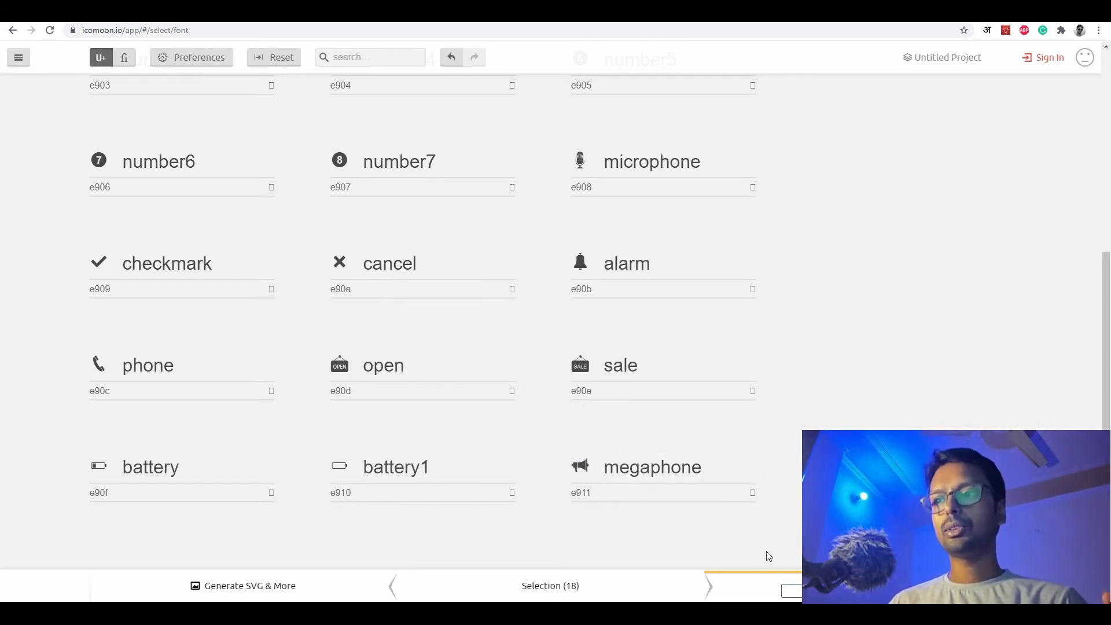
scroll(719, 355, up, 6)
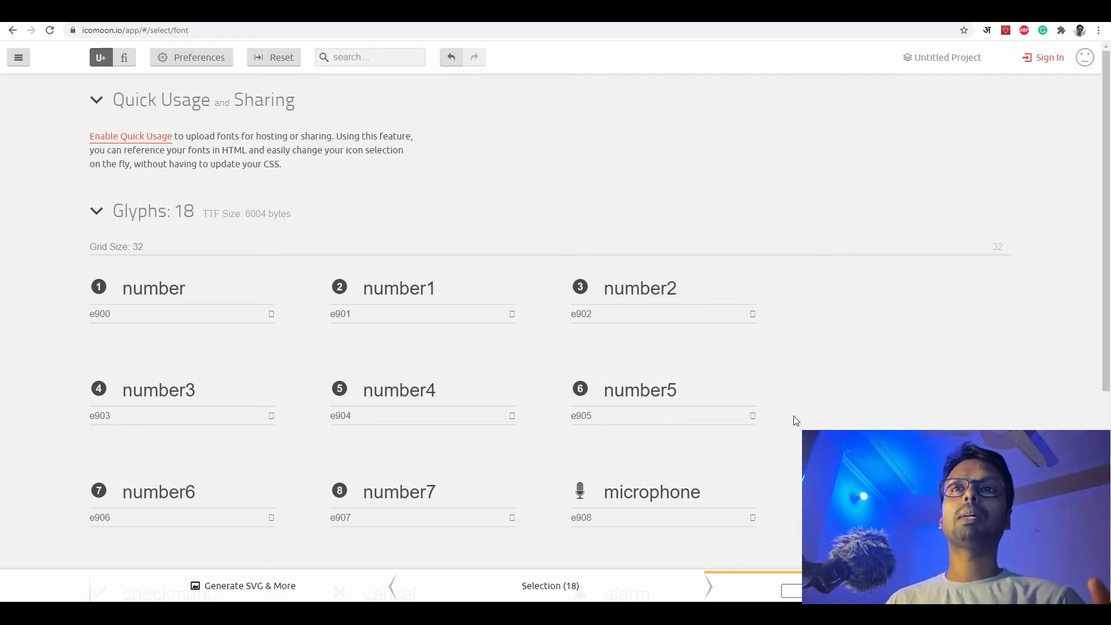
scroll(793, 417, down, 3)
scroll(793, 428, down, 3)
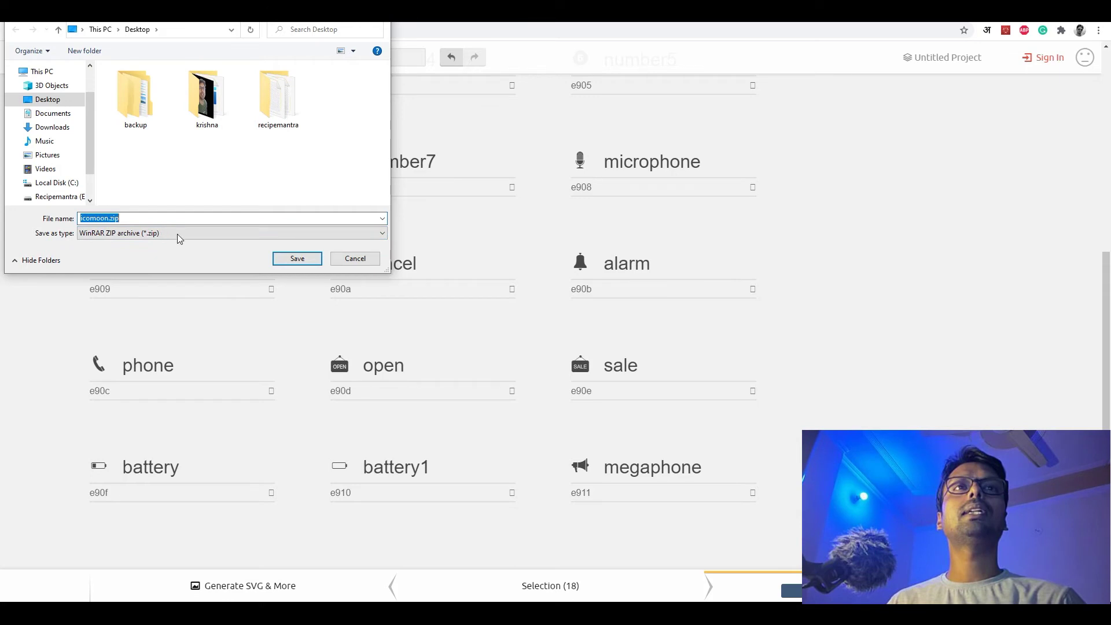
click(293, 261)
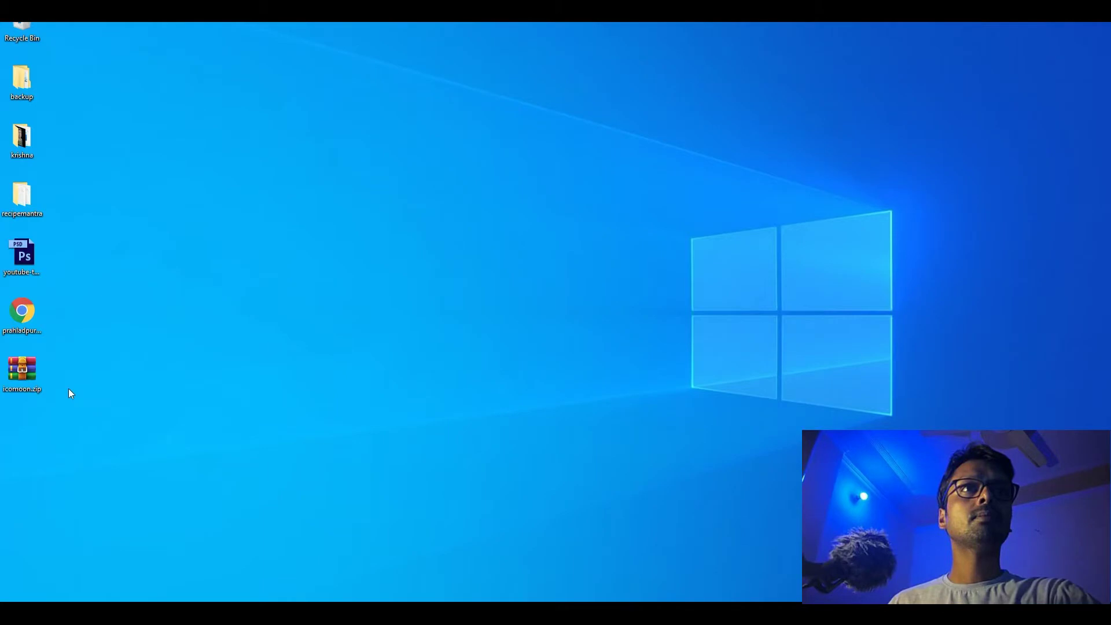
Extract icomoon.zip on the desktop into an icomoon folder and open that folder.
right_click(29, 373)
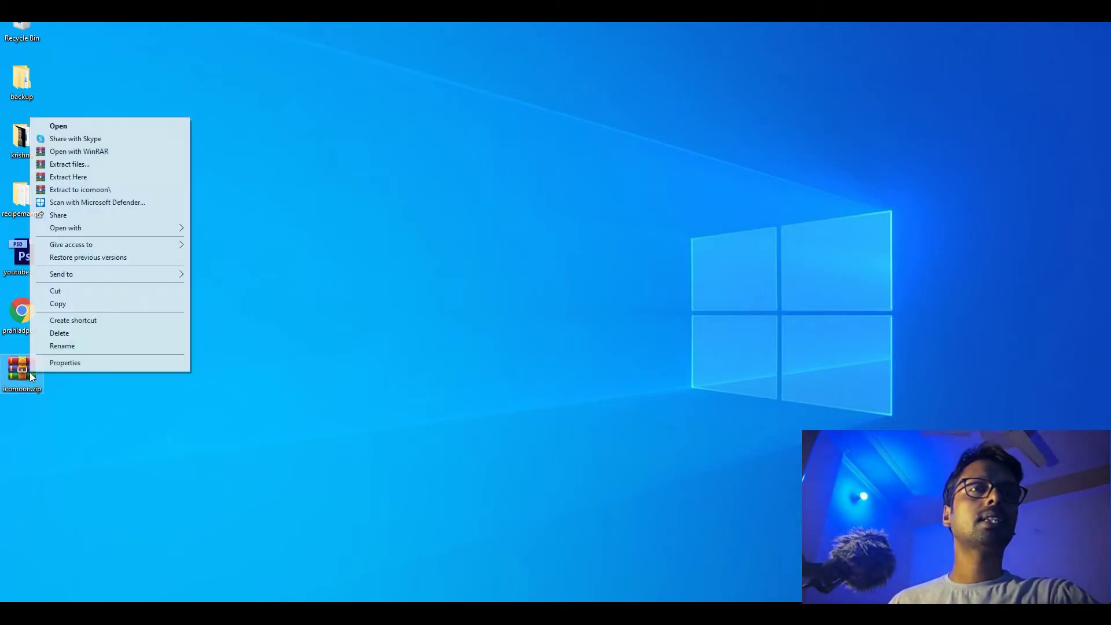
click(137, 193)
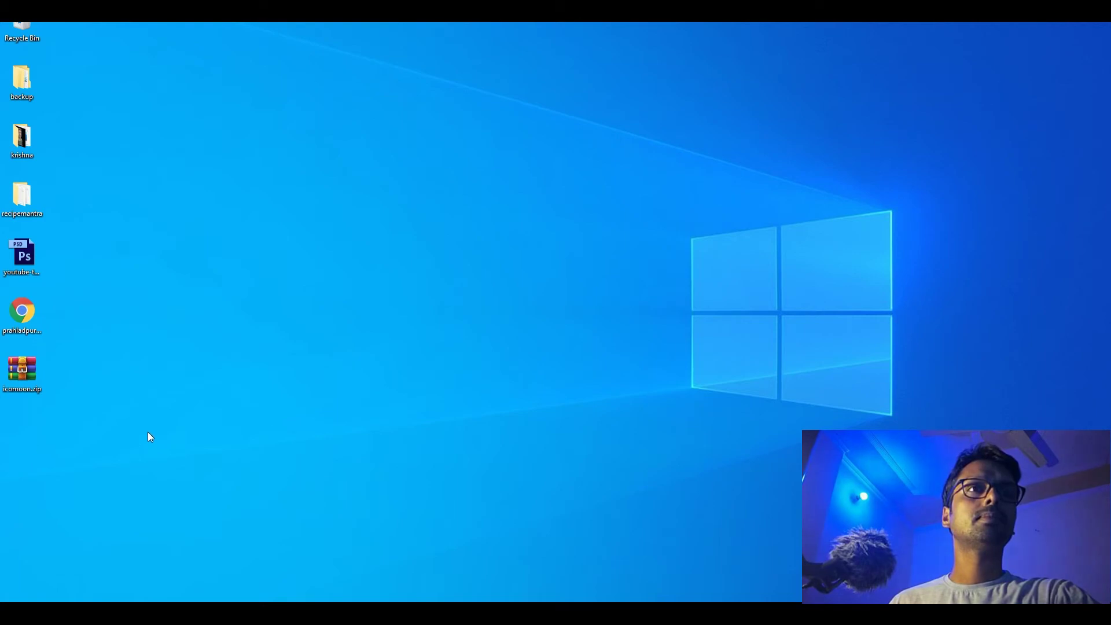
double_click(23, 432)
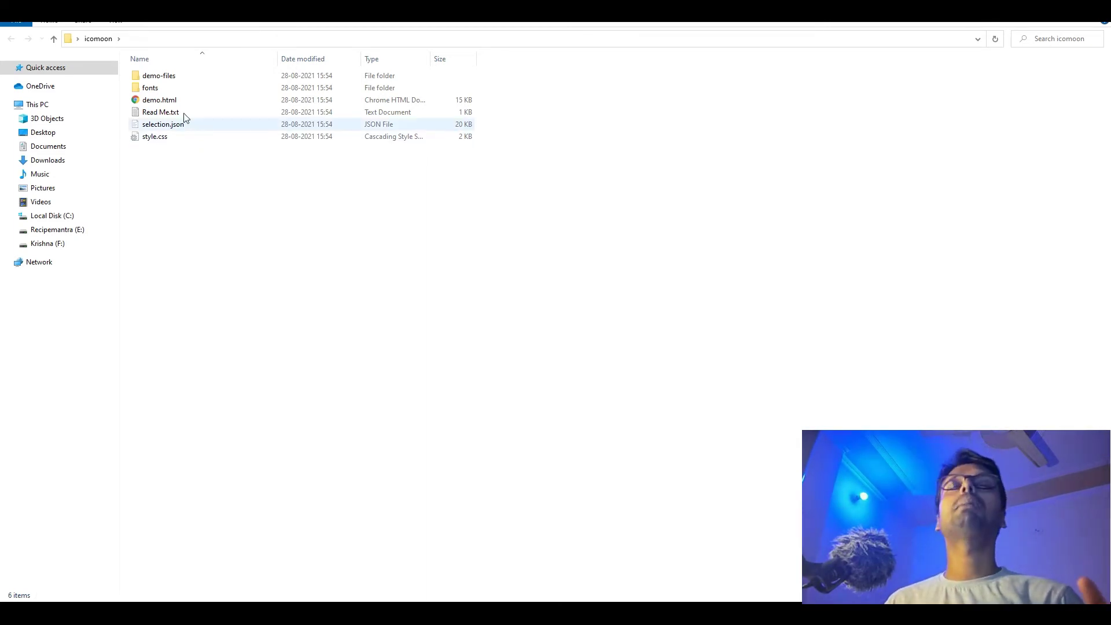
Open demo.html from the icomoon folder and compare its icon names with the glyph list in the IcoMoon App.
click(139, 102)
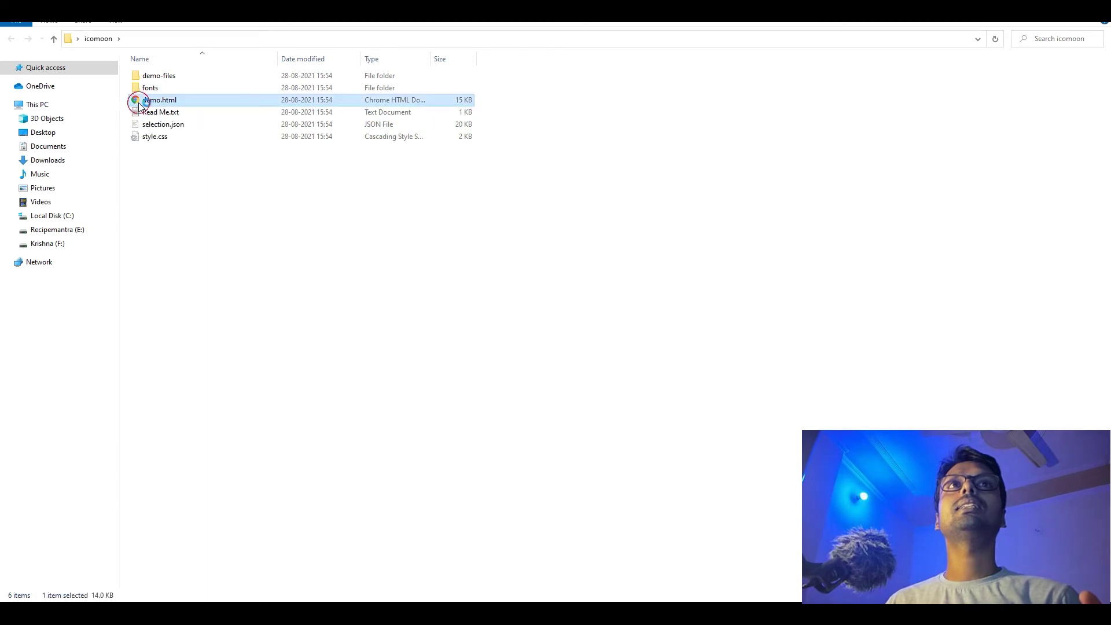
key(Return)
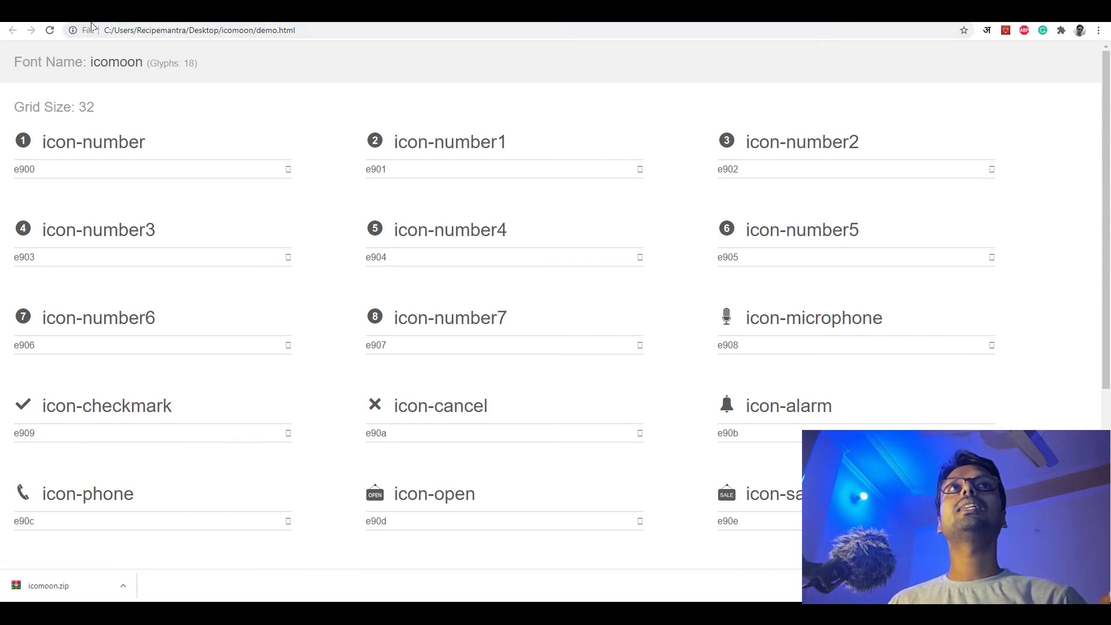
click(91, 15)
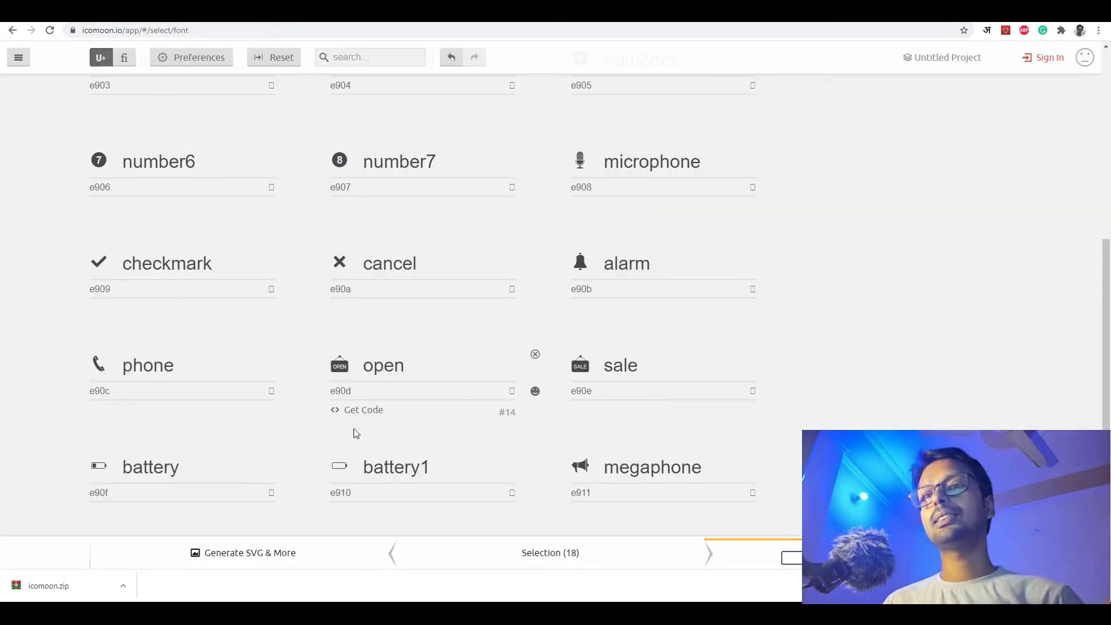
scroll(356, 434, up, 5)
key(ctrl+Tab)
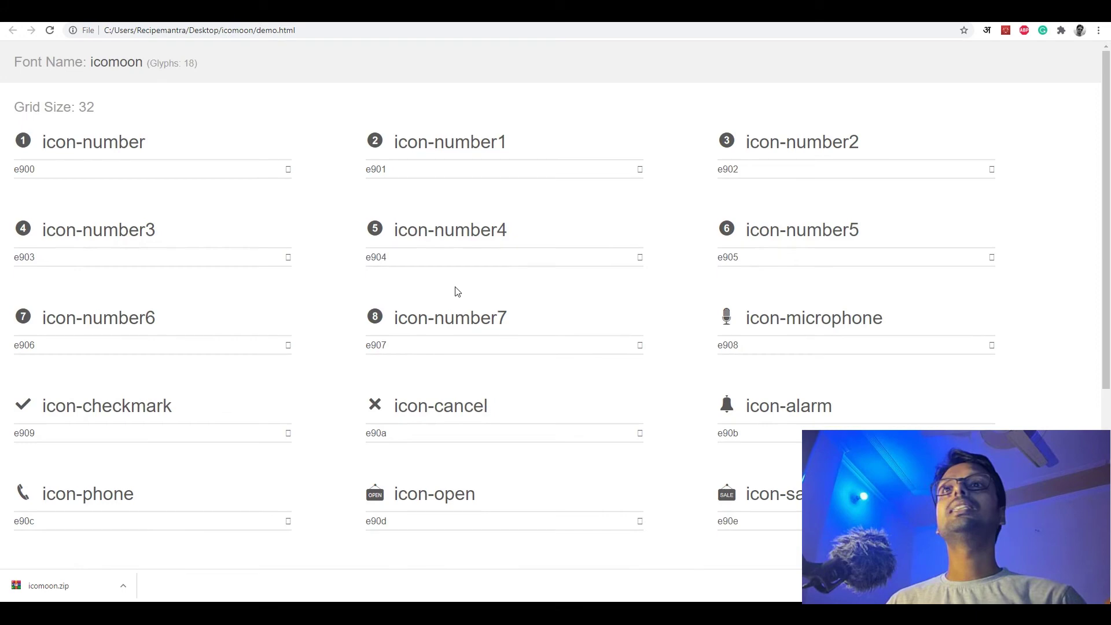
scroll(521, 244, down, 5)
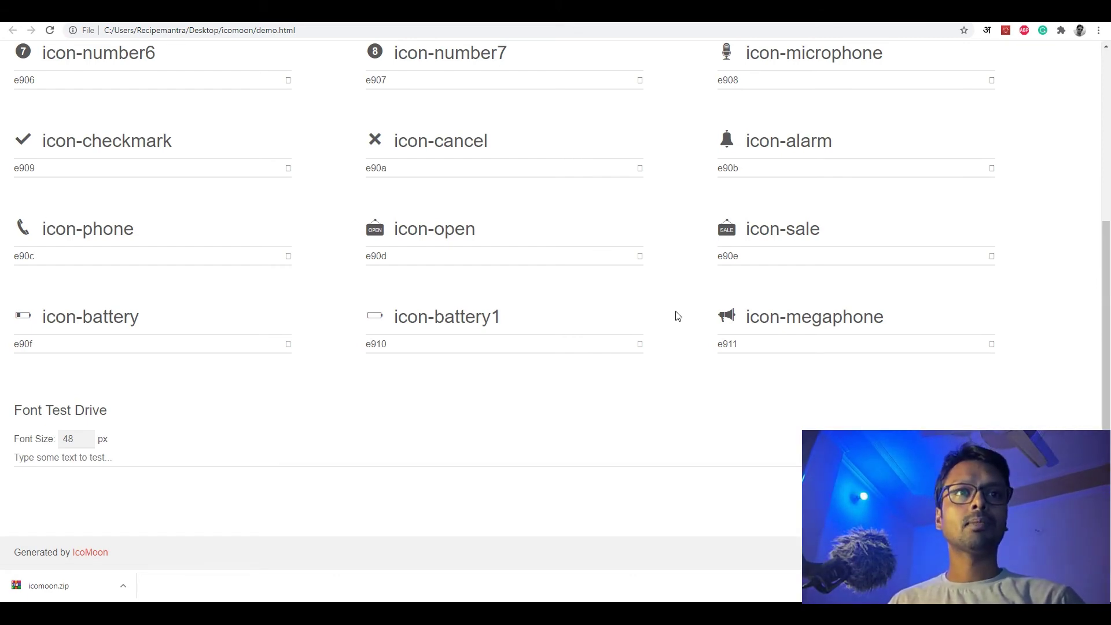
scroll(678, 318, up, 5)
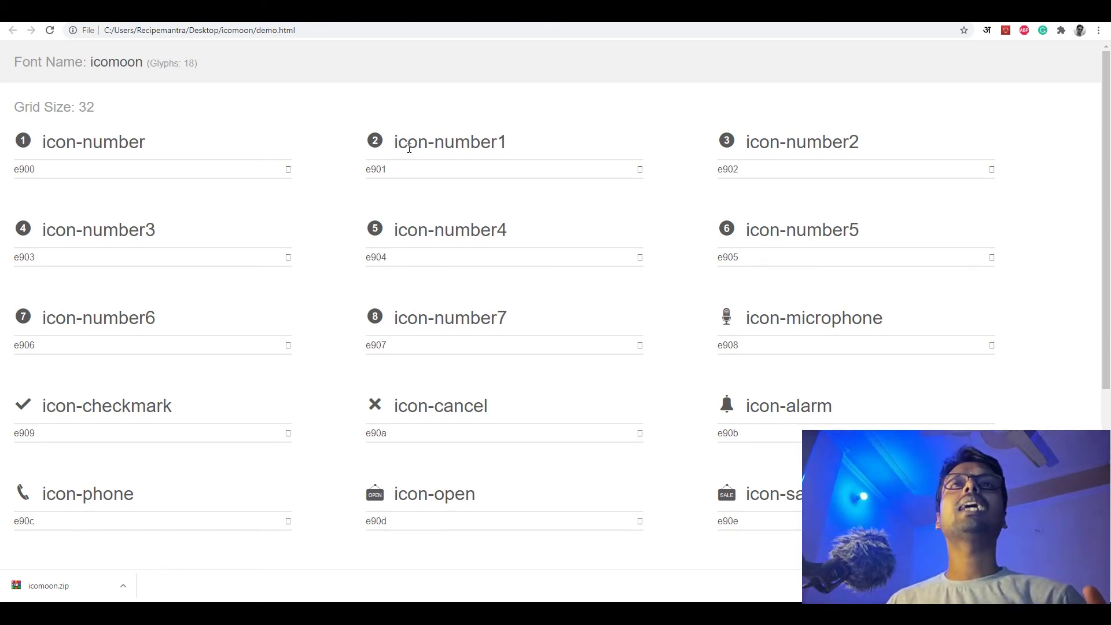
Highlight the icon-number1 and icon-number2 class names on the demo page and look through the remaining icons.
drag(395, 153, 523, 149)
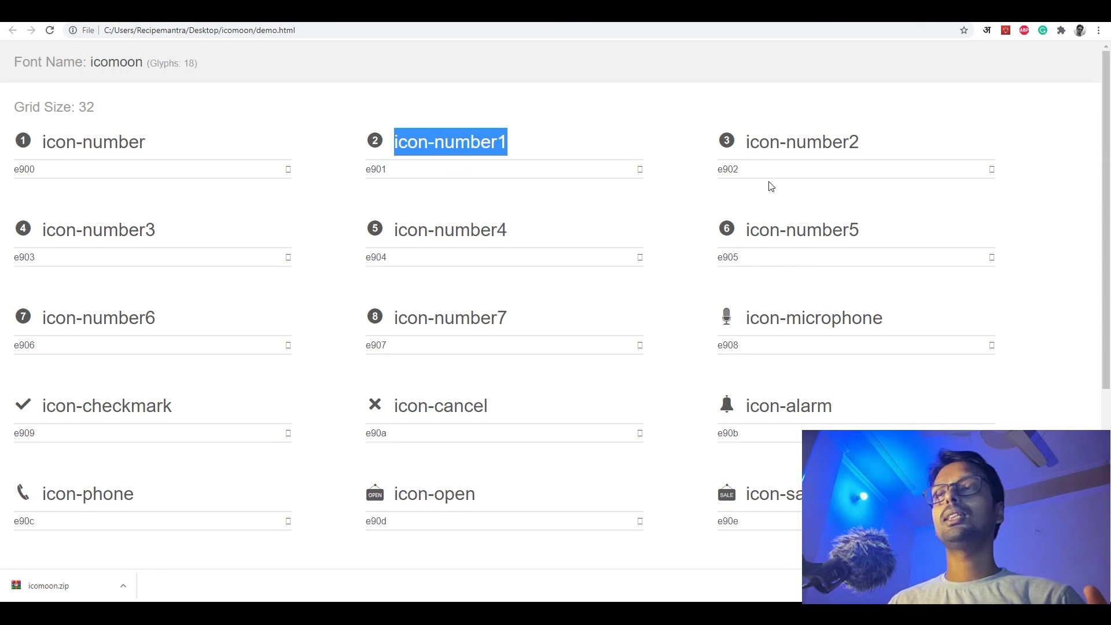
drag(745, 143, 873, 146)
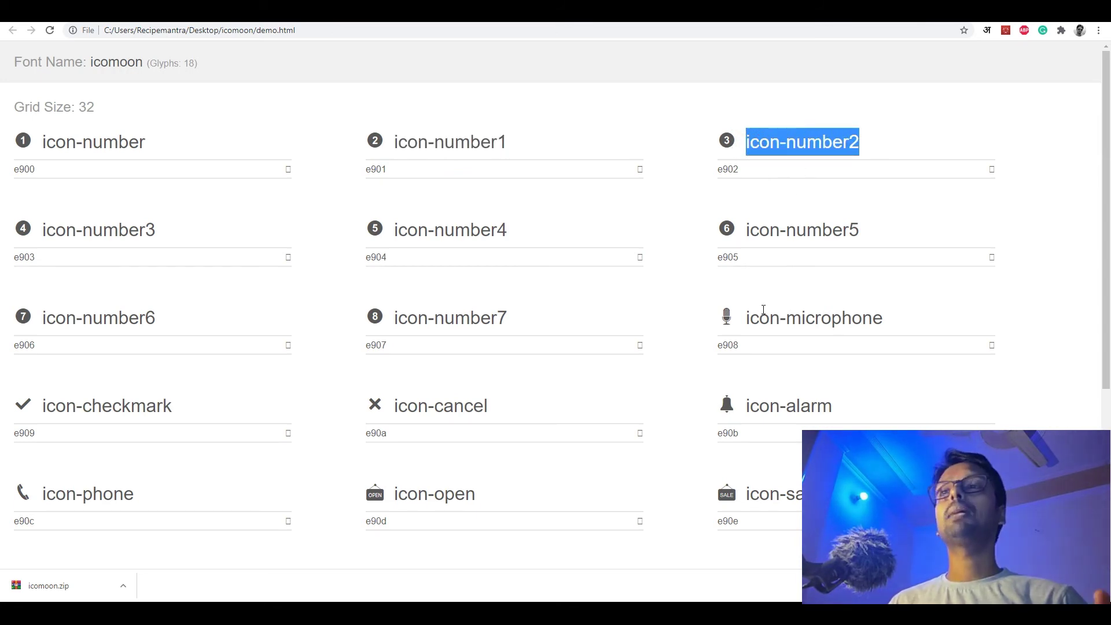
scroll(719, 199, down, 3)
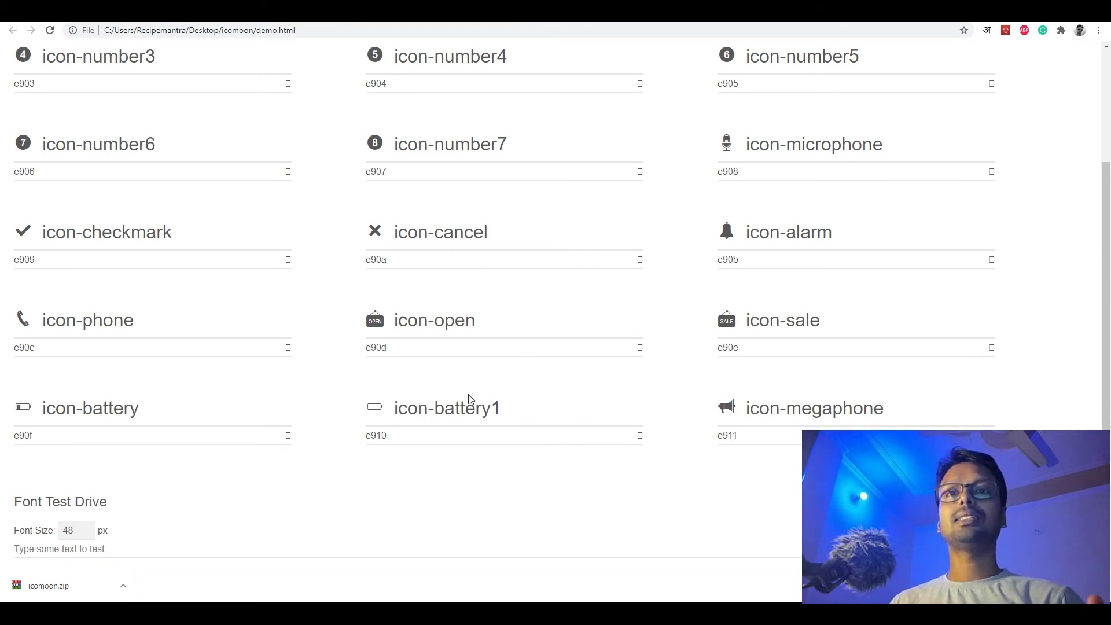
Switch to the extracted icomoon folder in File Explorer and check the font files in its fonts subfolder.
key(alt+Tab)
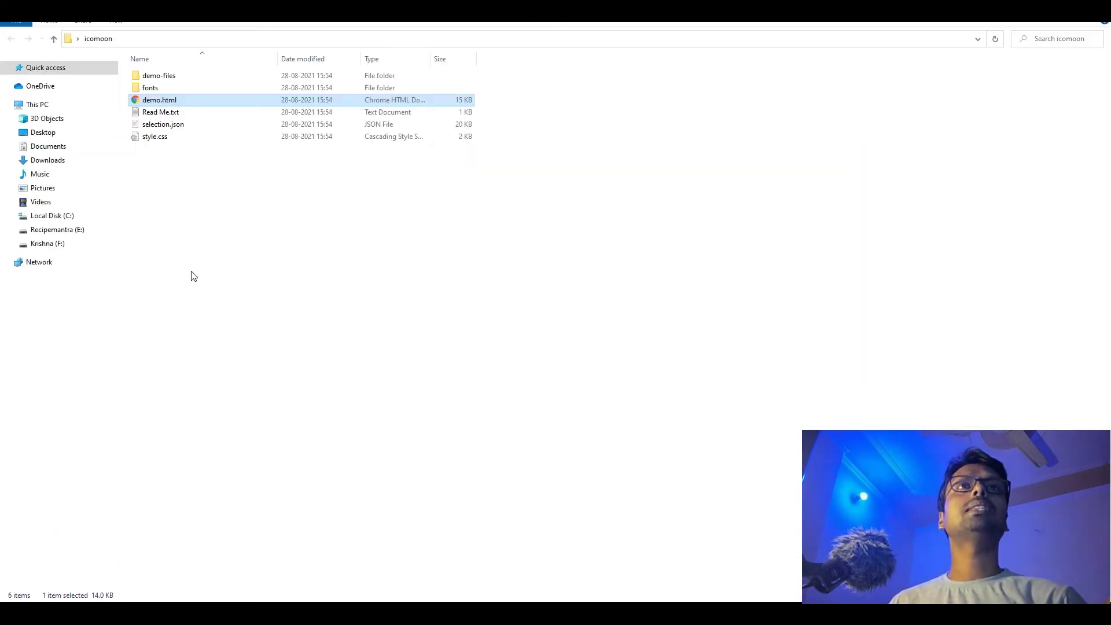
click(196, 276)
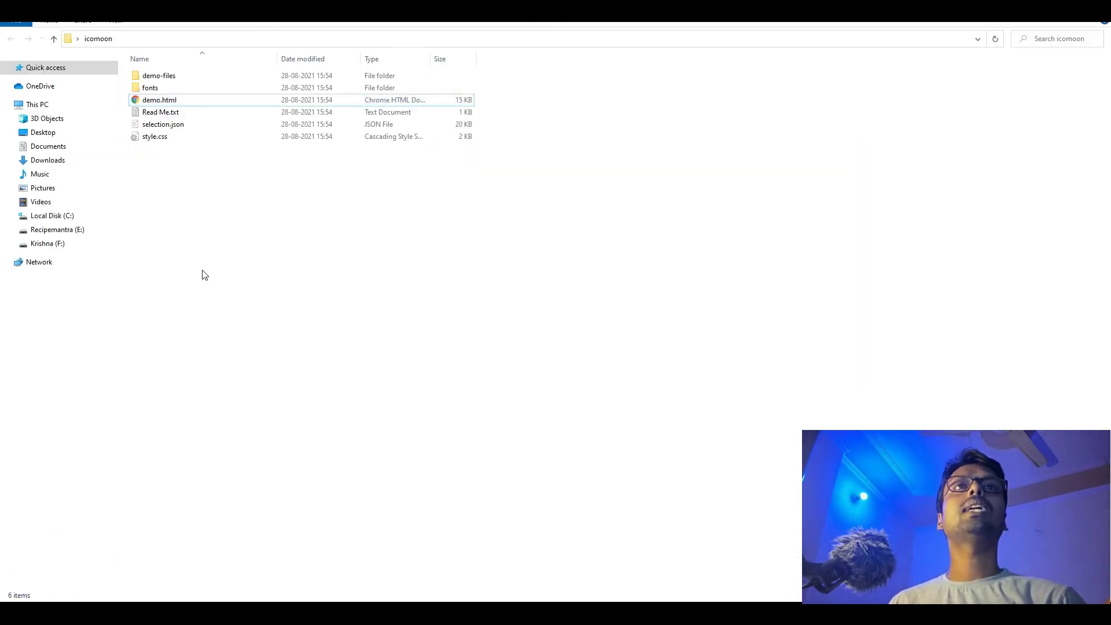
double_click(151, 88)
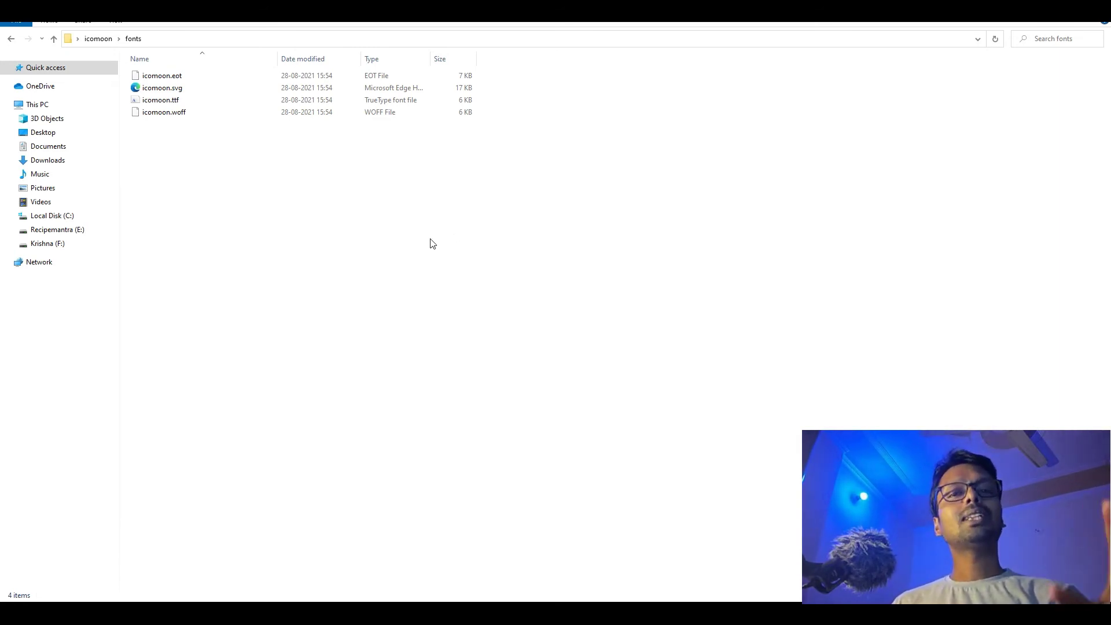
click(97, 39)
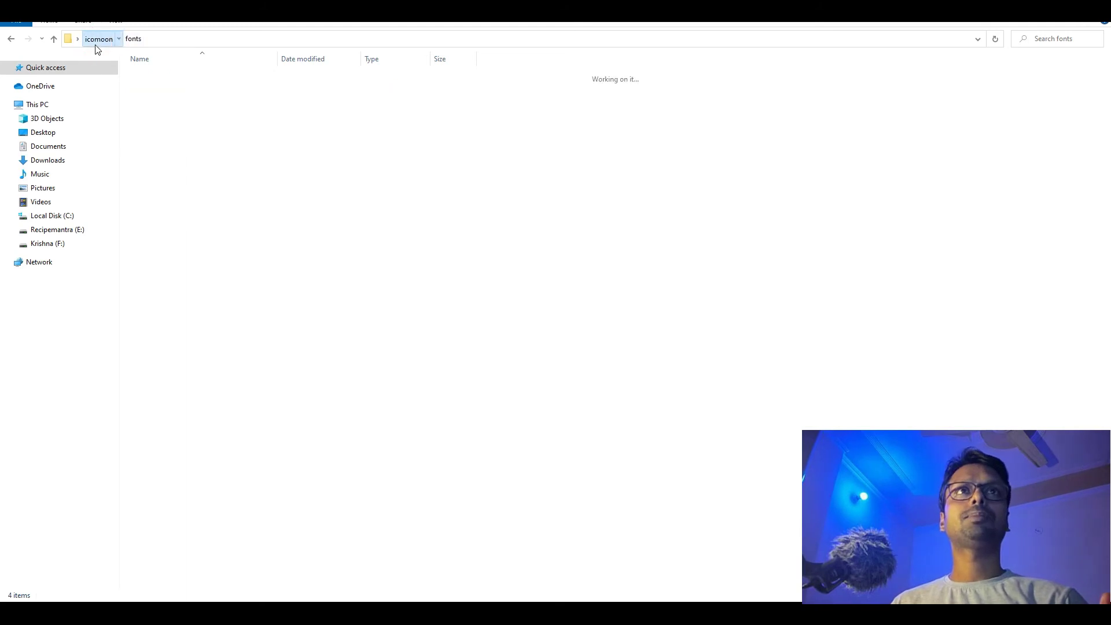
Open the demo-files folder and examine the code of demo.js and demo.css in Visual Studio Code.
click(174, 77)
double_click(174, 77)
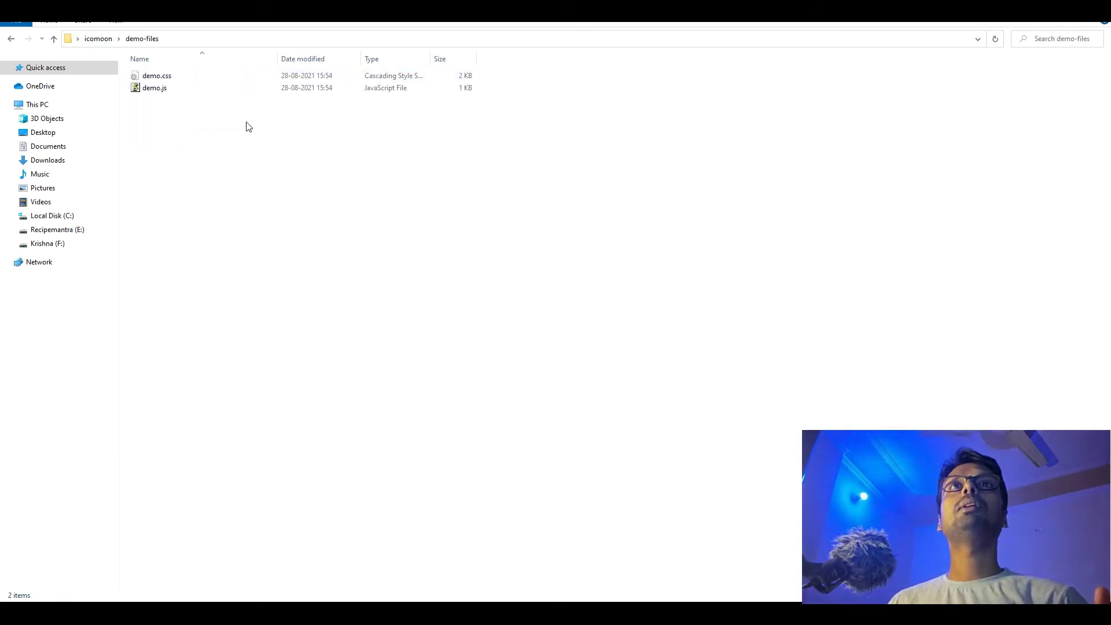
click(165, 94)
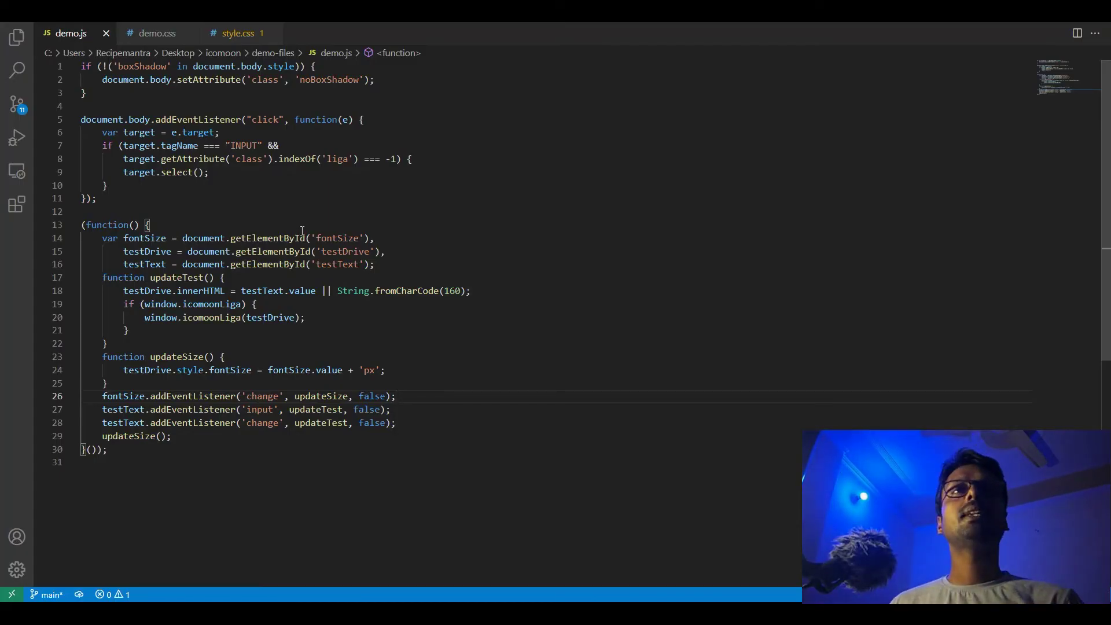
scroll(249, 194, down, 1)
scroll(278, 208, up, 1)
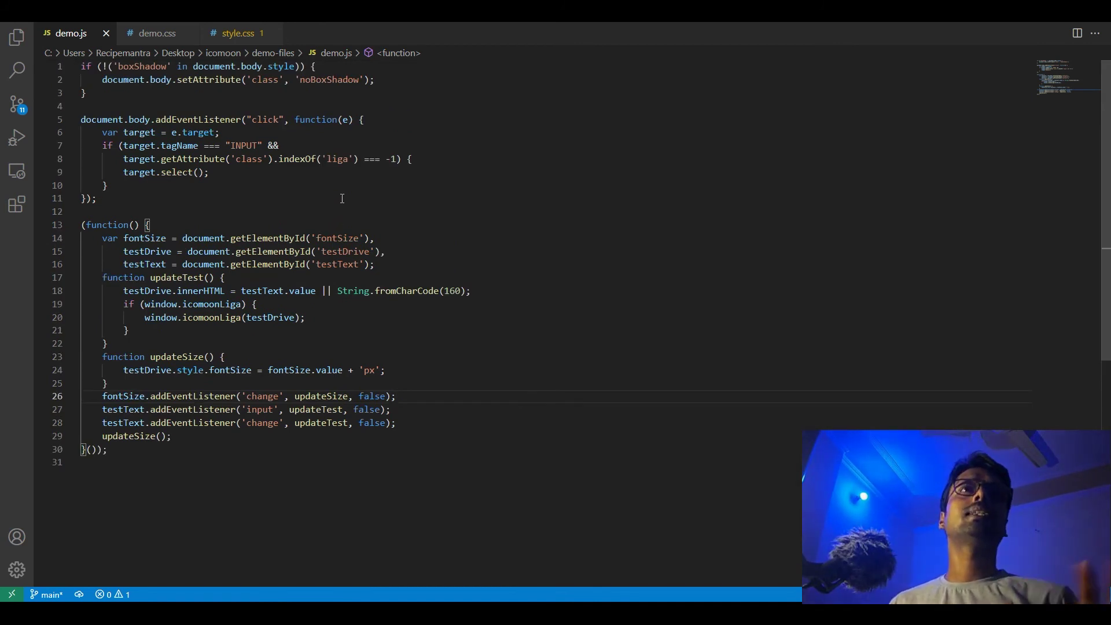
click(154, 34)
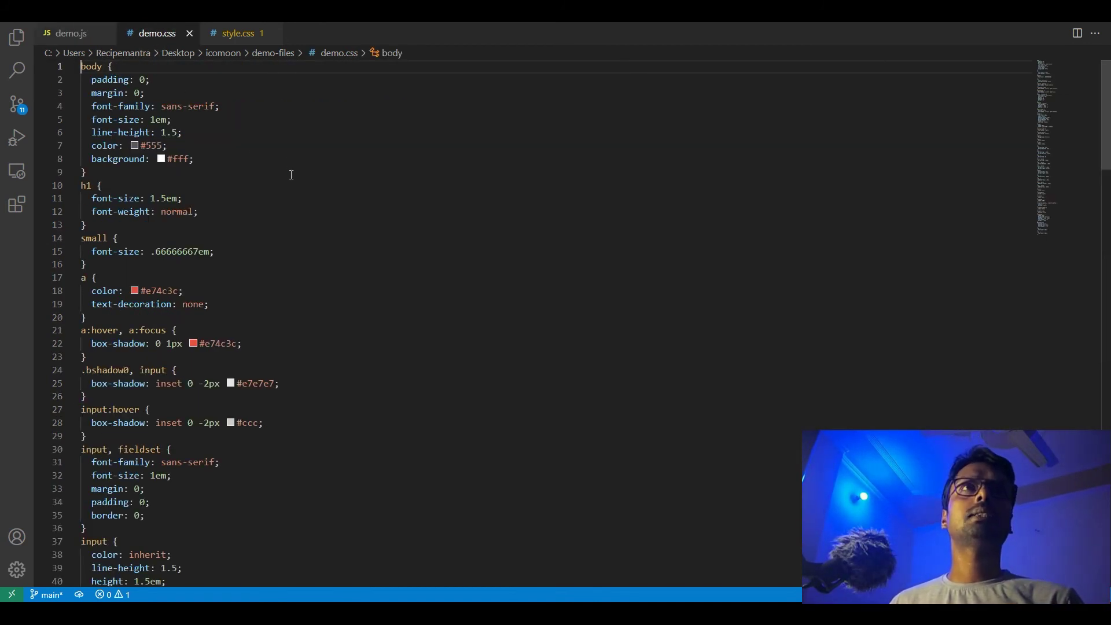
scroll(260, 187, down, 17)
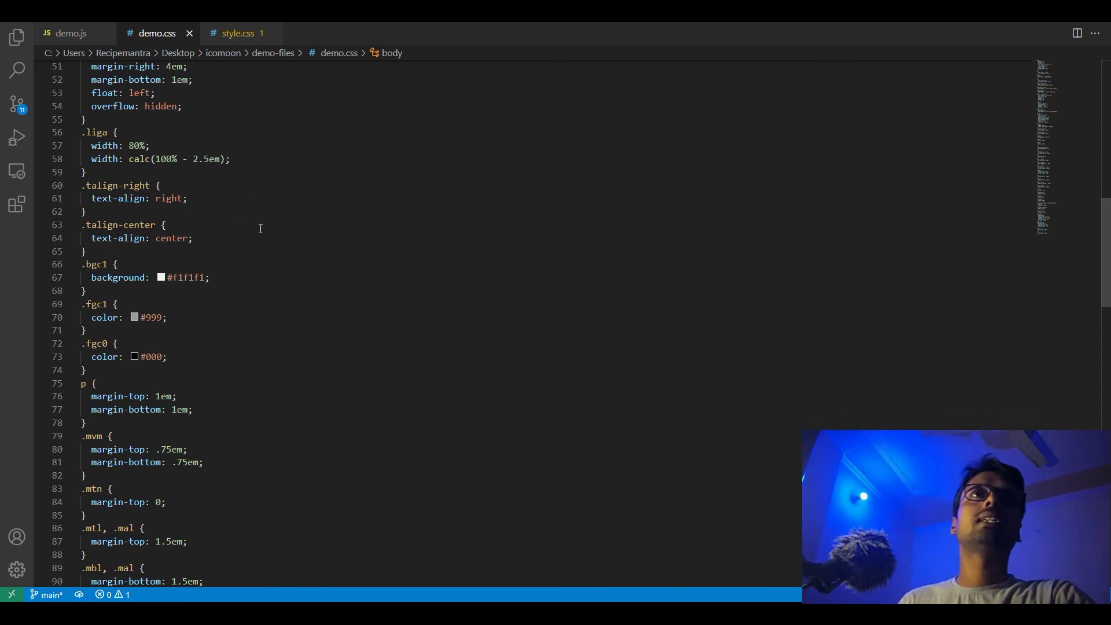
key(alt+Tab)
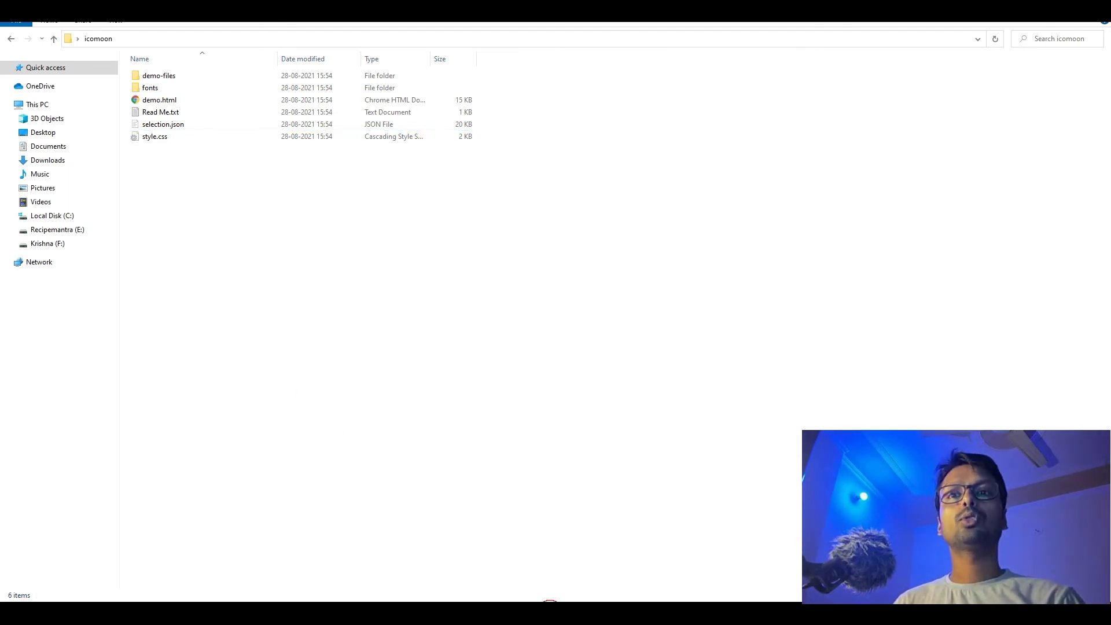
key(Return)
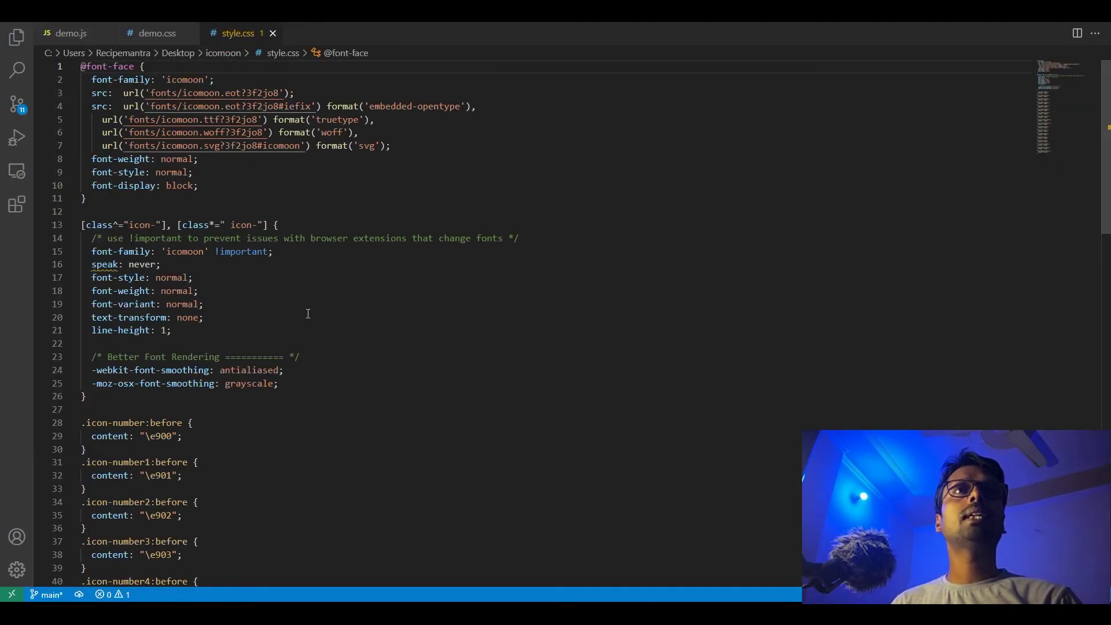
scroll(303, 295, down, 9)
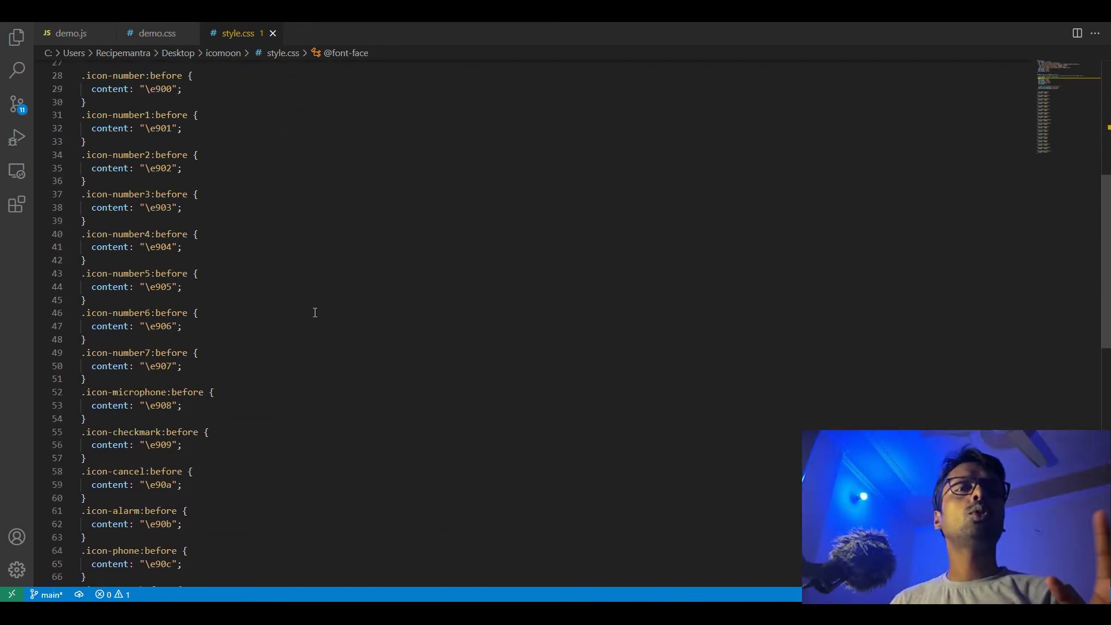
scroll(314, 312, down, 6)
scroll(299, 350, down, 4)
scroll(285, 364, up, 19)
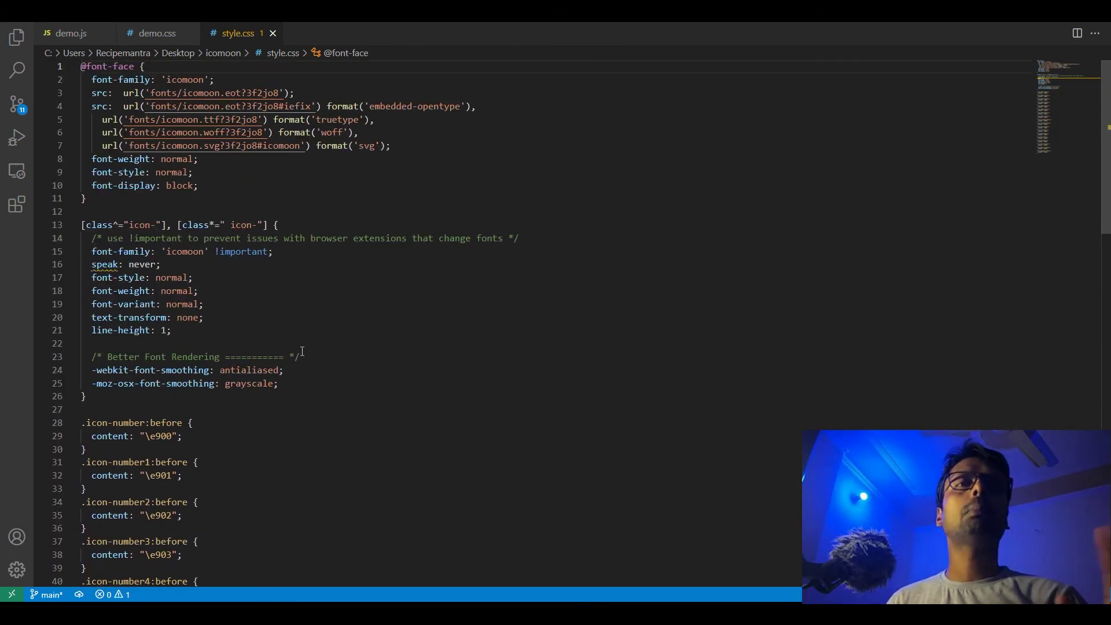
Return to demo.html in the browser and highlight the icon-number1 class name of the circled 2 icon.
click(382, 609)
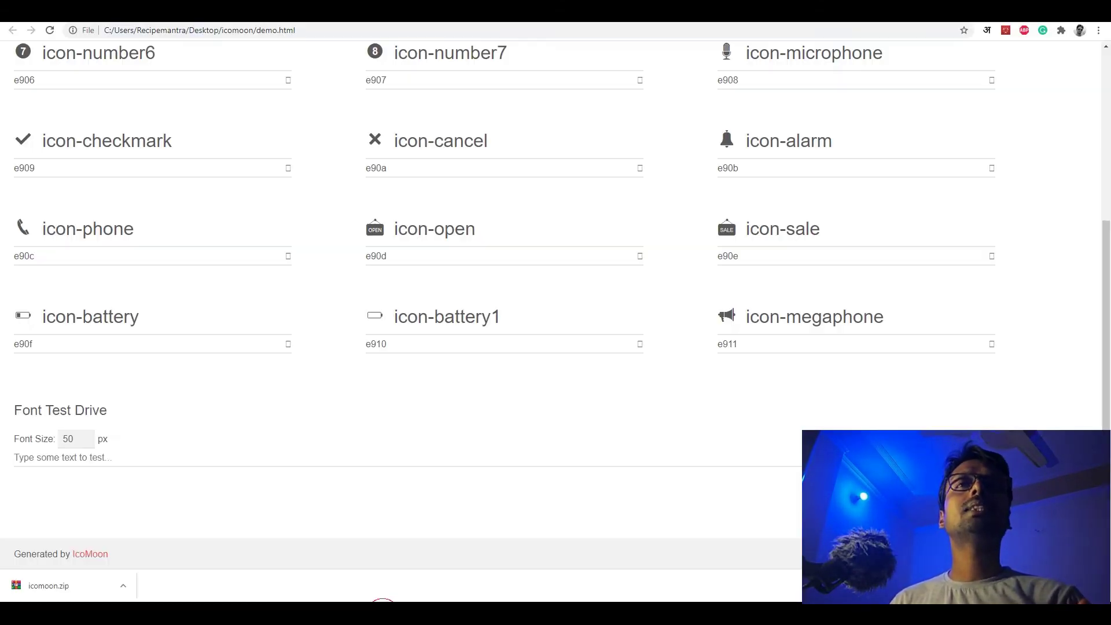
scroll(409, 290, up, 5)
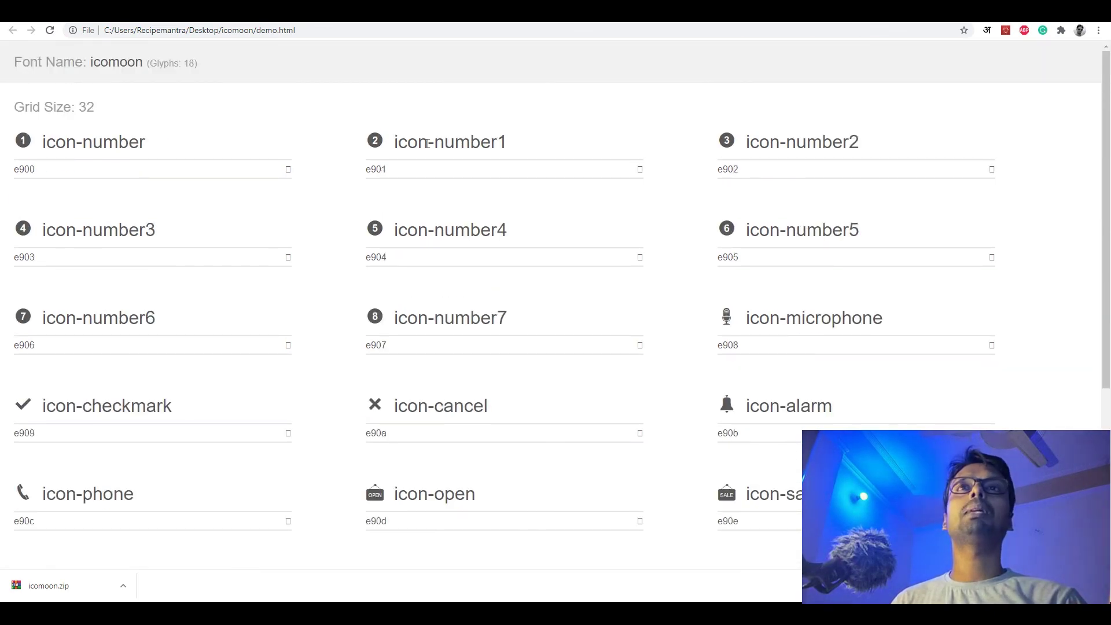
drag(396, 142, 522, 149)
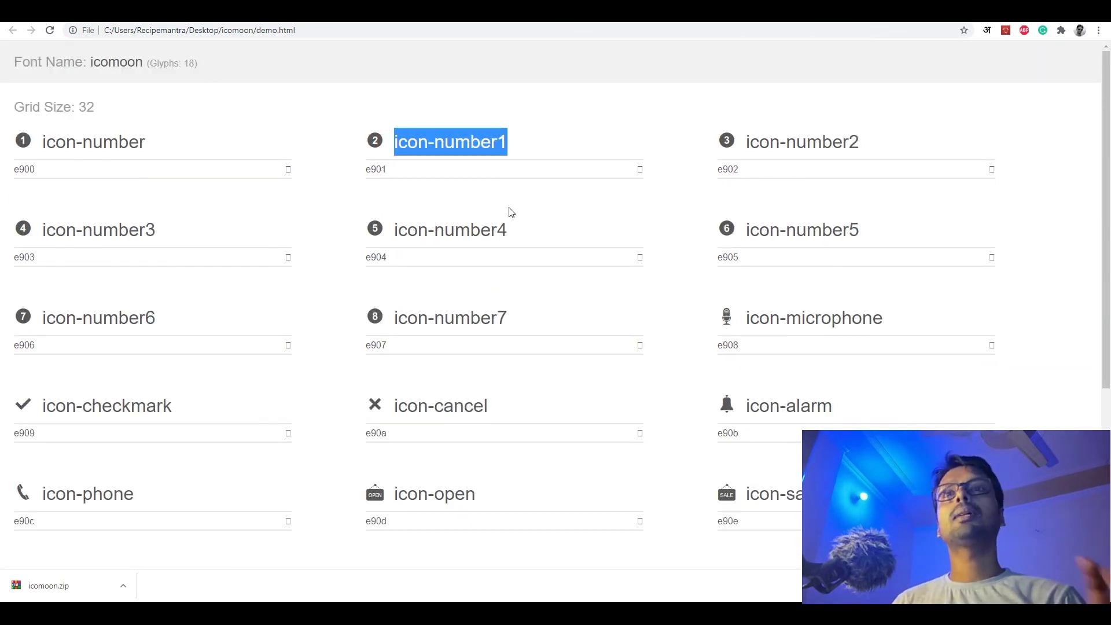
Switch to the IcoMoon App page and look over the full glyph list of the generated font.
click(81, 11)
scroll(510, 185, down, 5)
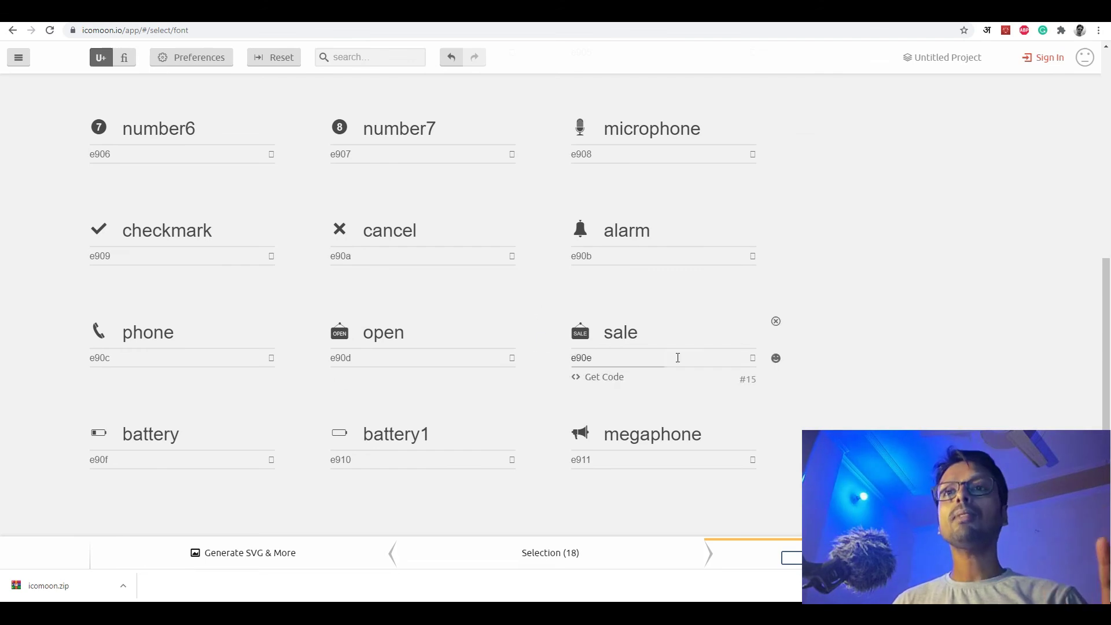
scroll(751, 337, up, 6)
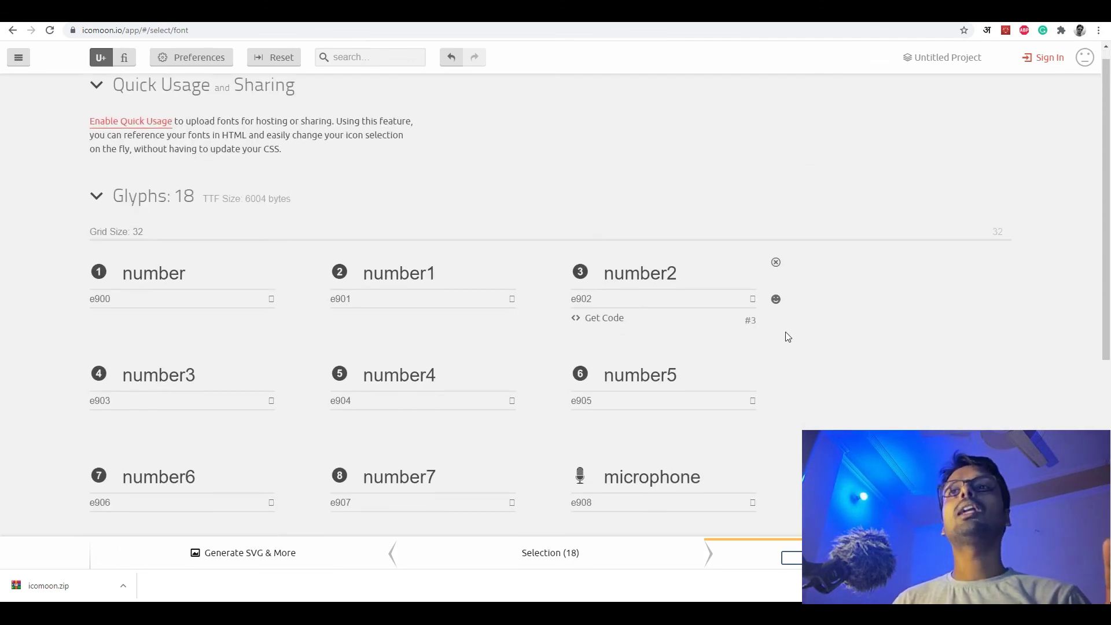
scroll(810, 341, down, 5)
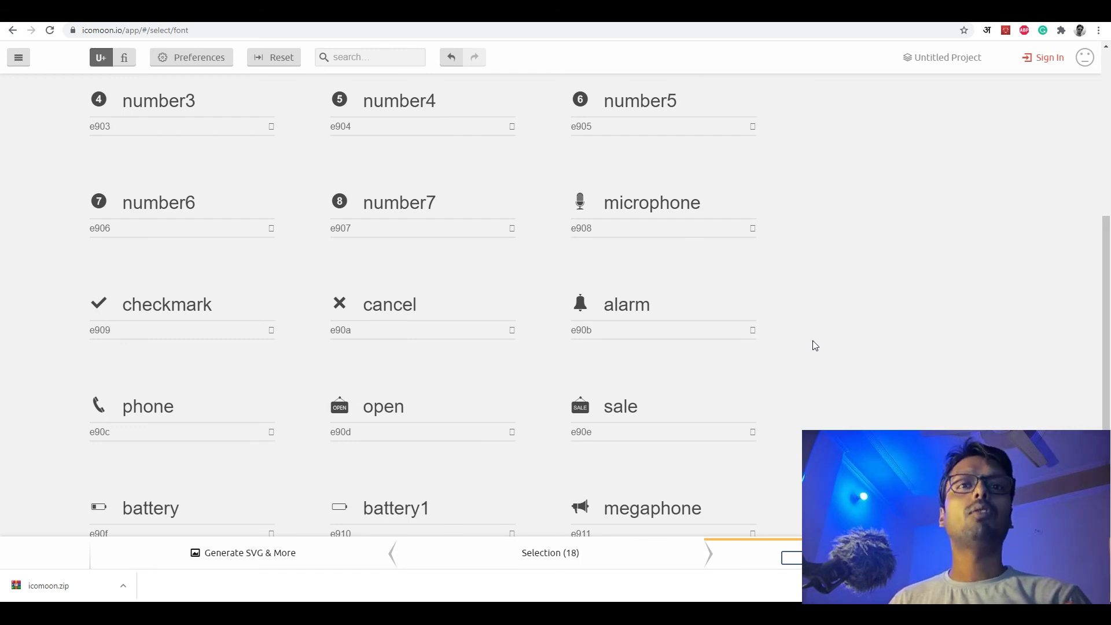
scroll(812, 342, down, 1)
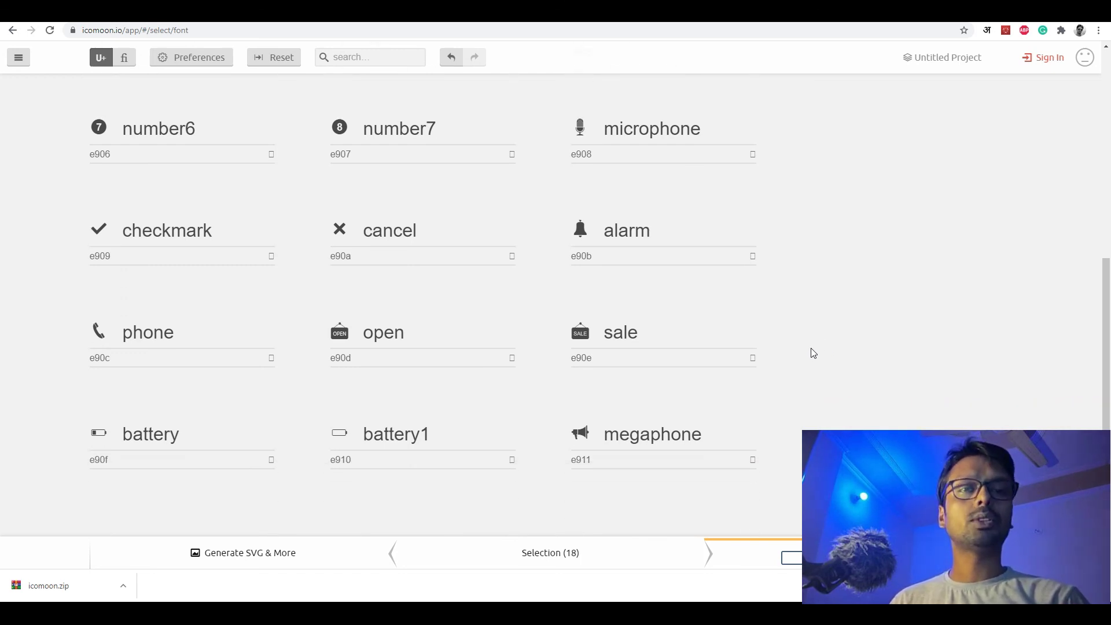